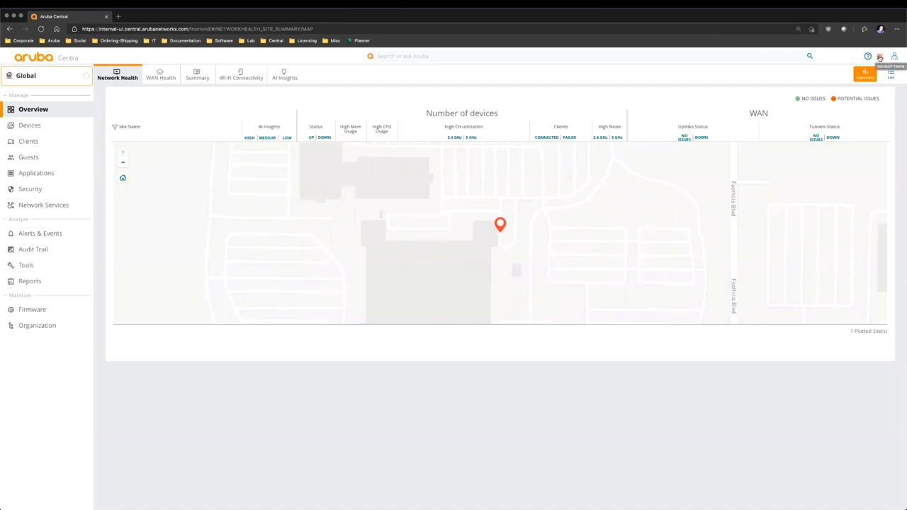
# - Open the Device Inventory from Account Home and select the 6200 switch SG0ZKW800J
pyautogui.click(880, 57)
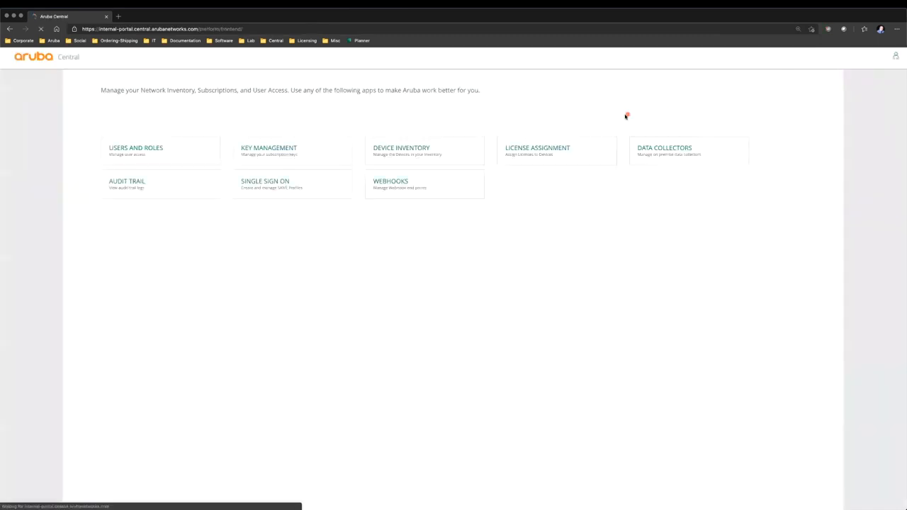
pyautogui.click(395, 273)
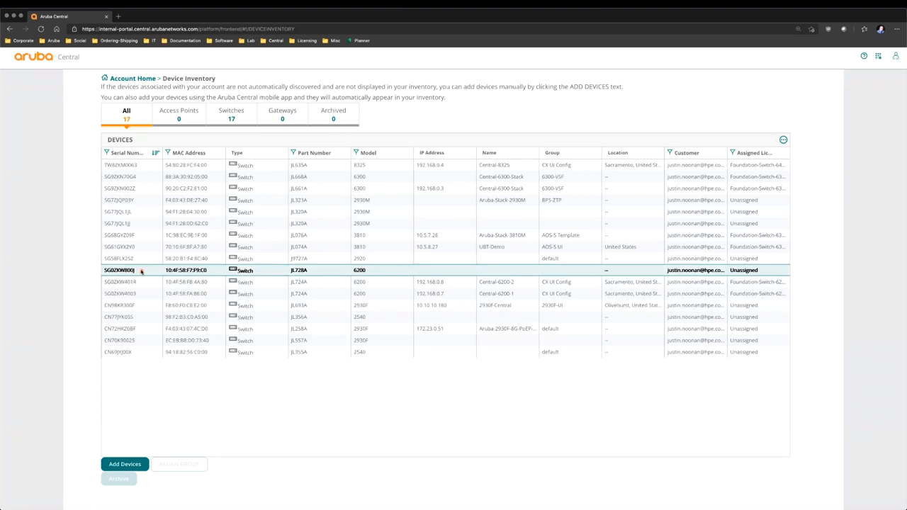
pyautogui.click(141, 271)
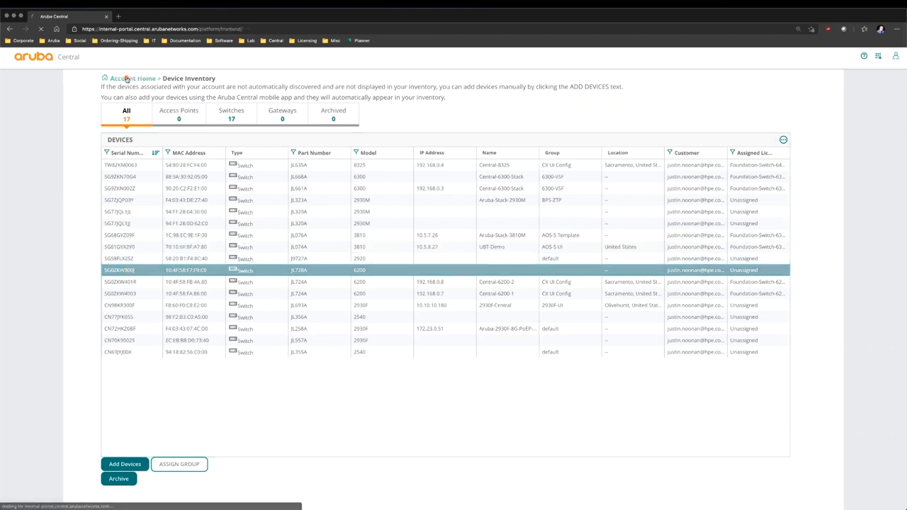
# - Open License Assignment from Account Home and show the Switches list
pyautogui.click(126, 78)
pyautogui.click(541, 265)
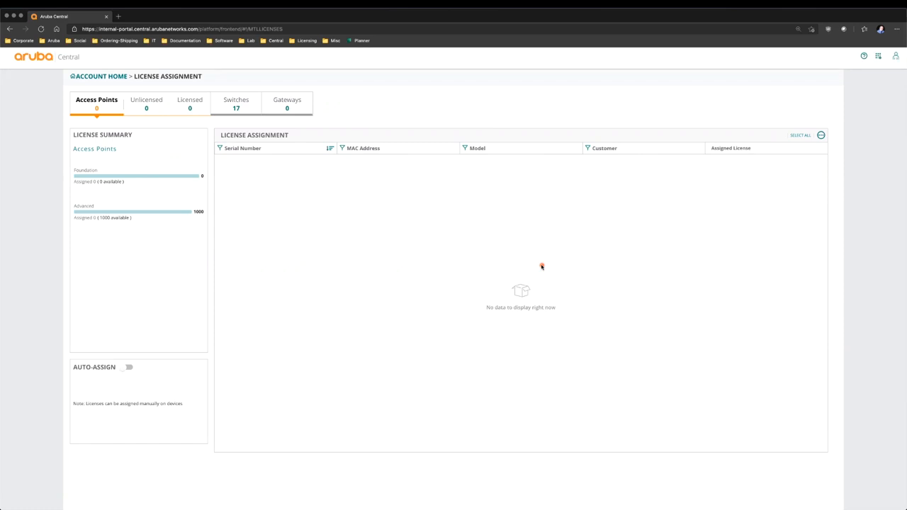
pyautogui.click(237, 105)
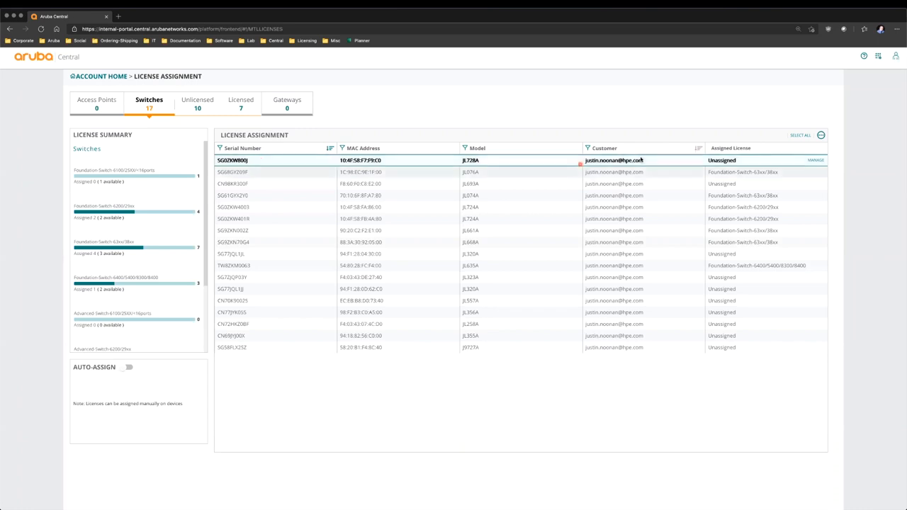
# - Assign a FOUNDATION license to switch SG0ZKW800J, then return to Account Home
pyautogui.click(758, 163)
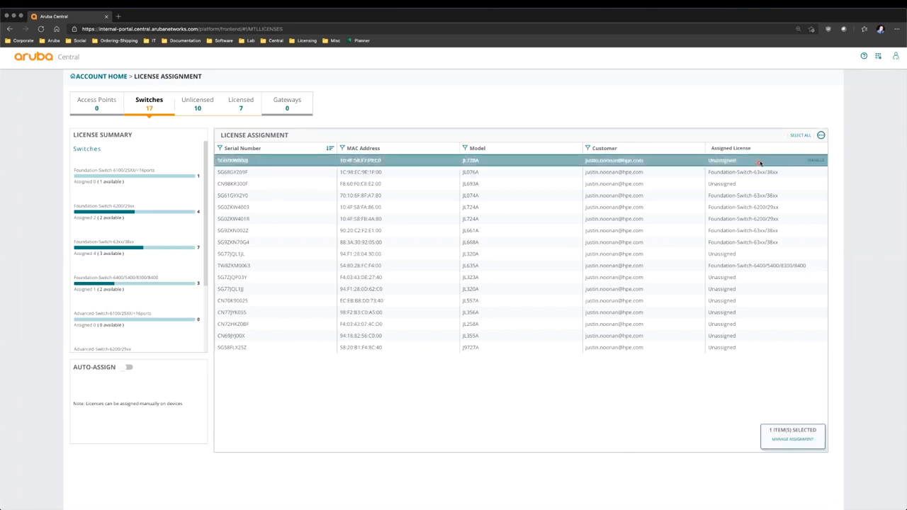
pyautogui.click(817, 160)
pyautogui.click(394, 270)
pyautogui.click(371, 280)
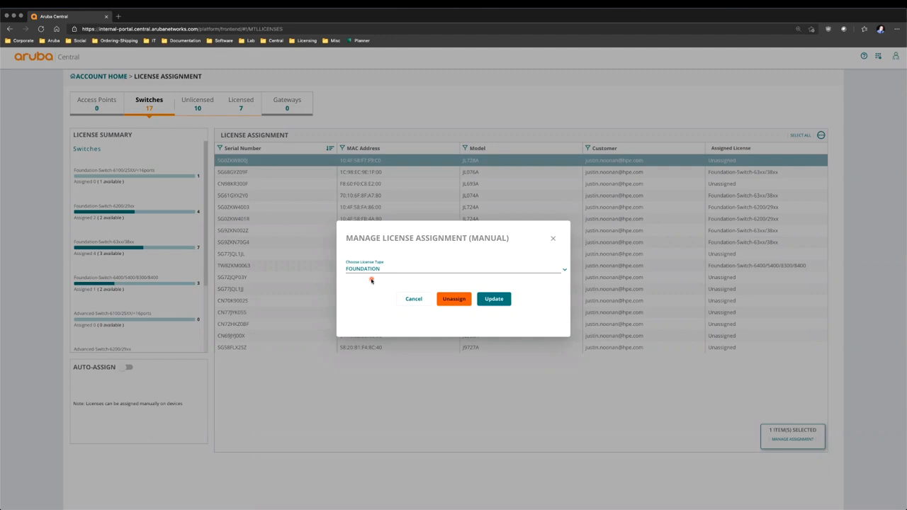
pyautogui.click(496, 301)
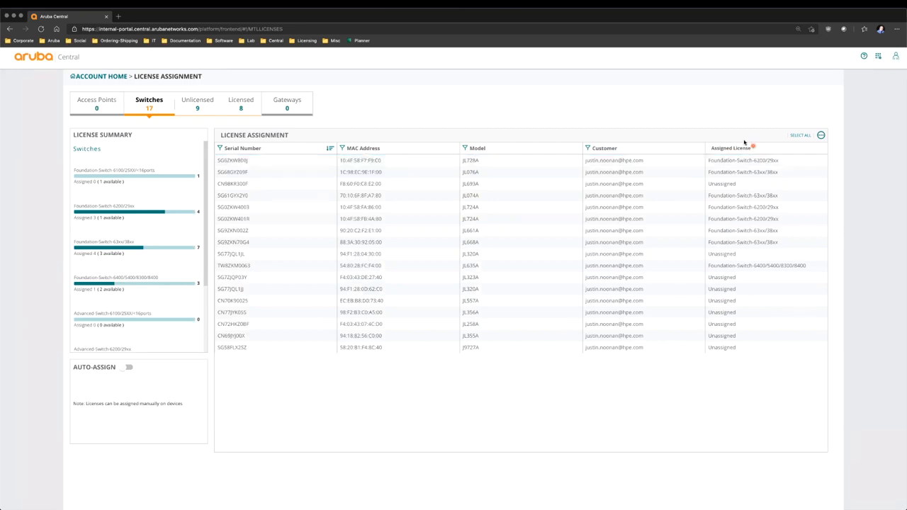
pyautogui.click(103, 76)
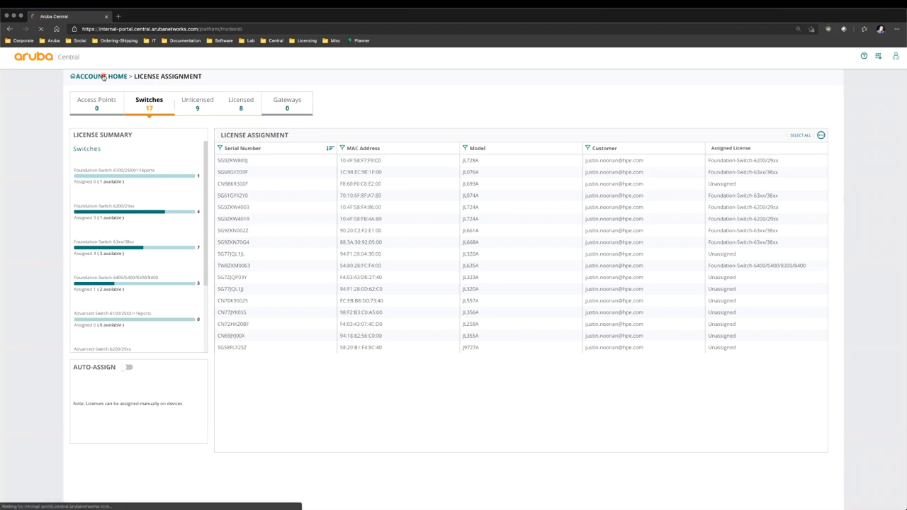
# - Launch Network Operations and open the Organization groups page
pyautogui.click(153, 218)
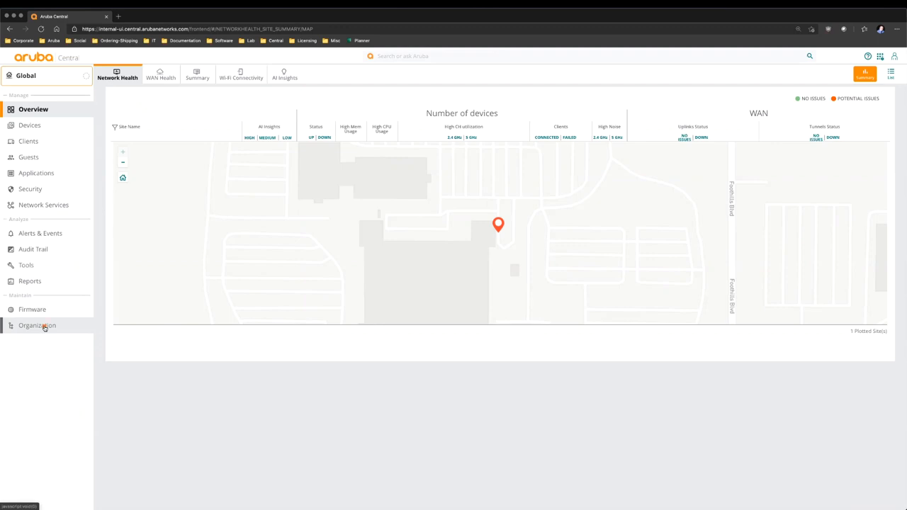
pyautogui.click(43, 327)
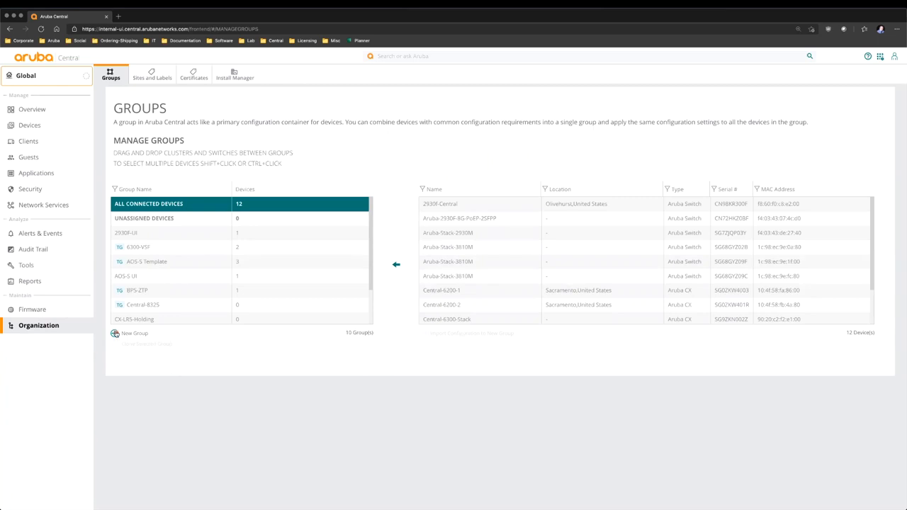
# - Create group 'BranchOffice' with a group password entered and confirmed
pyautogui.click(116, 333)
pyautogui.click(243, 140)
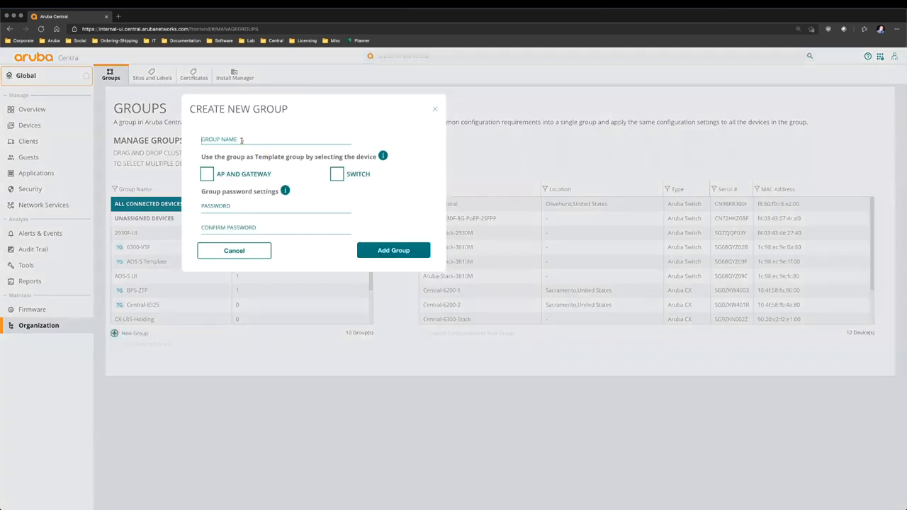
pyautogui.write('BranchOffice')
pyautogui.click(226, 205)
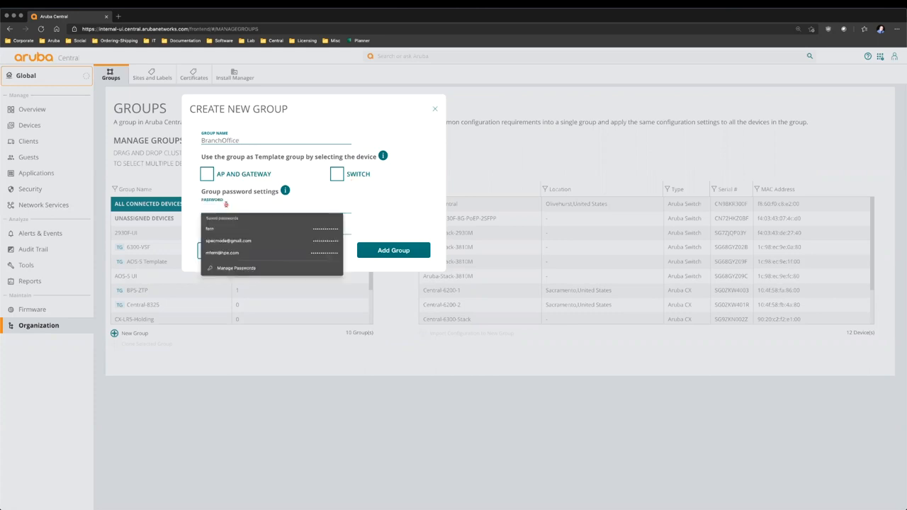
pyautogui.write('************')
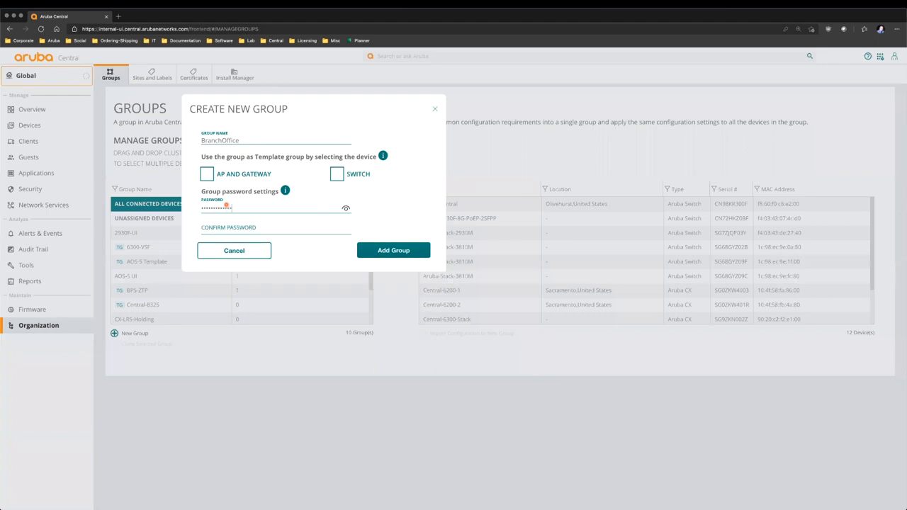
pyautogui.click(227, 228)
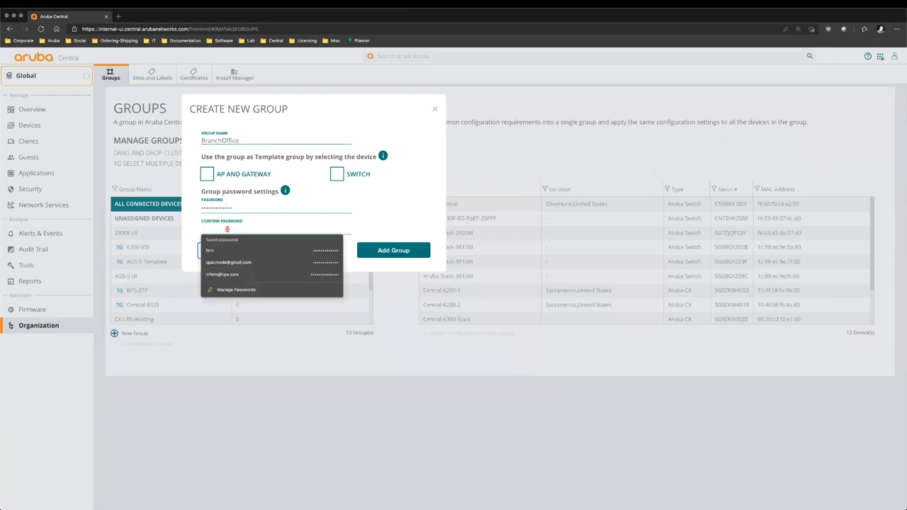
pyautogui.write('**********')
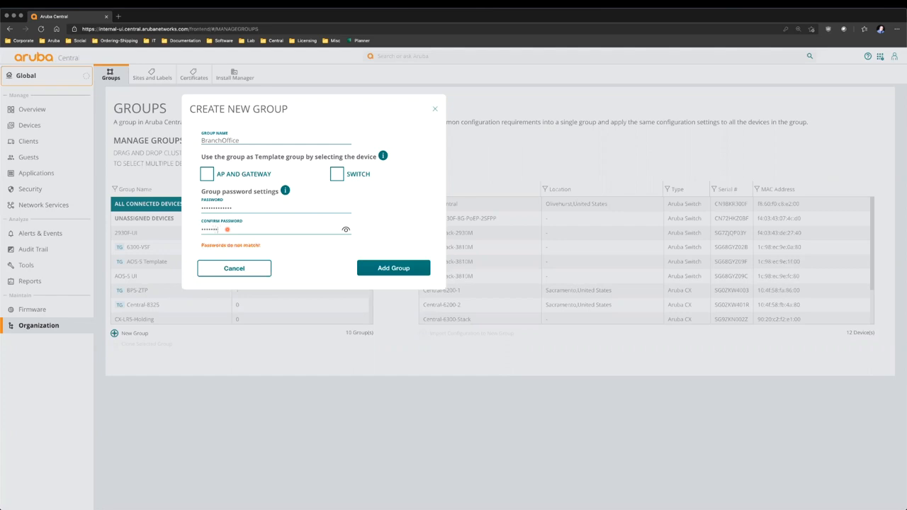
pyautogui.write('**')
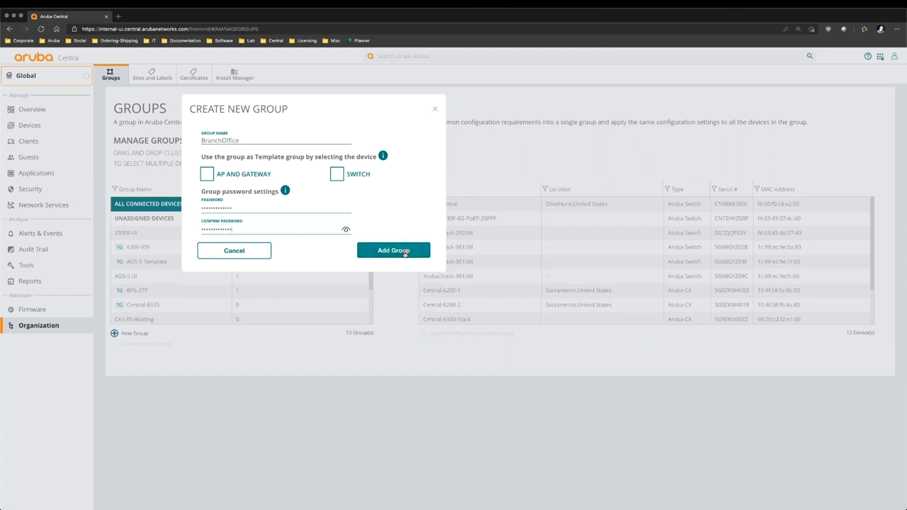
pyautogui.click(403, 252)
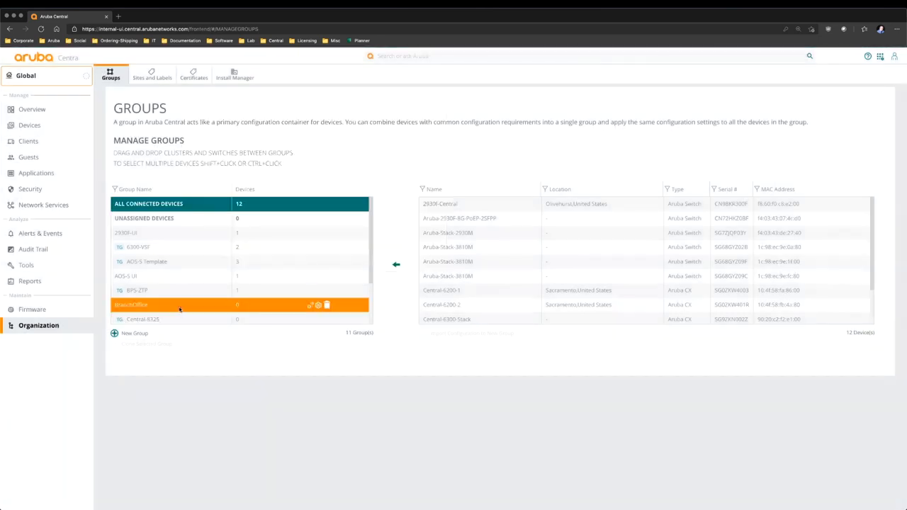
# - Open BranchOffice's group configuration and show its empty Switches device list
pyautogui.click(174, 307)
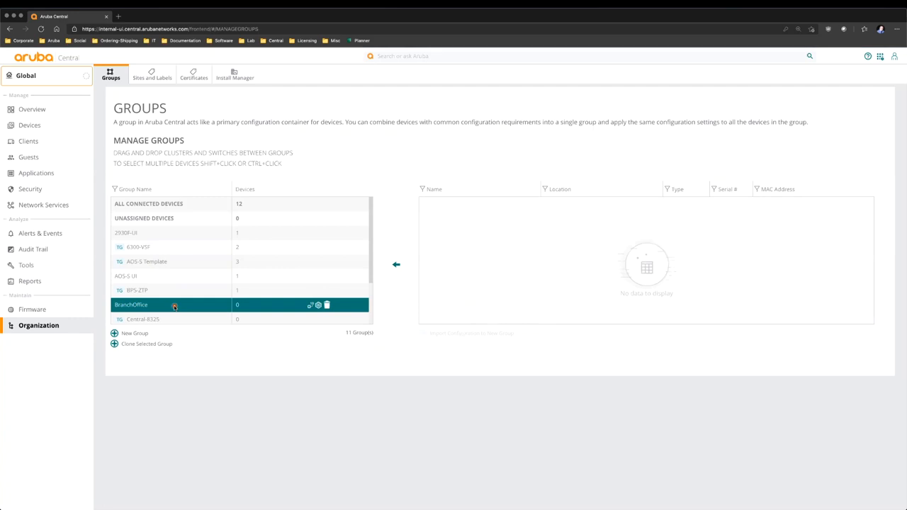
pyautogui.click(318, 306)
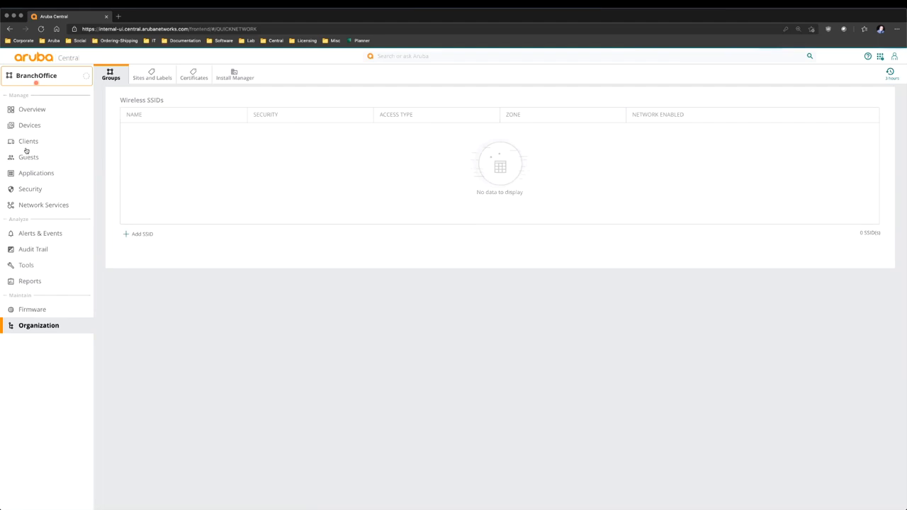
pyautogui.click(29, 126)
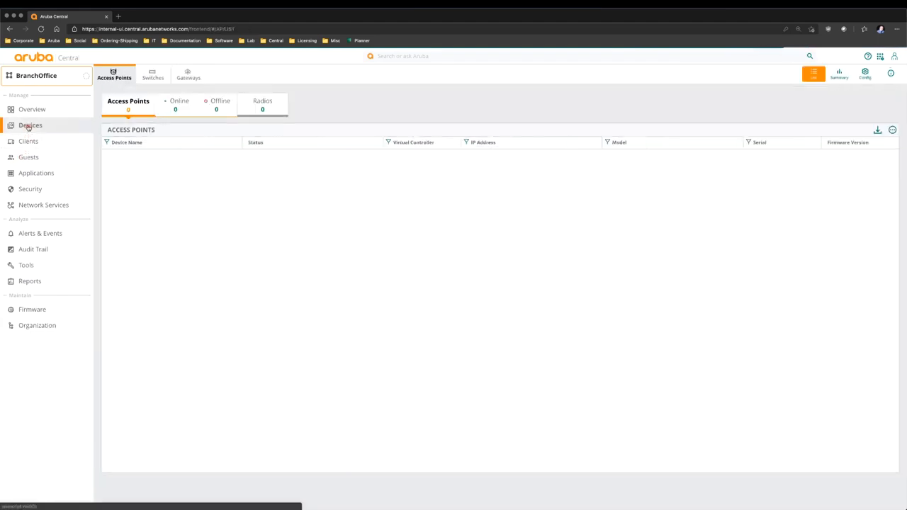
pyautogui.click(152, 75)
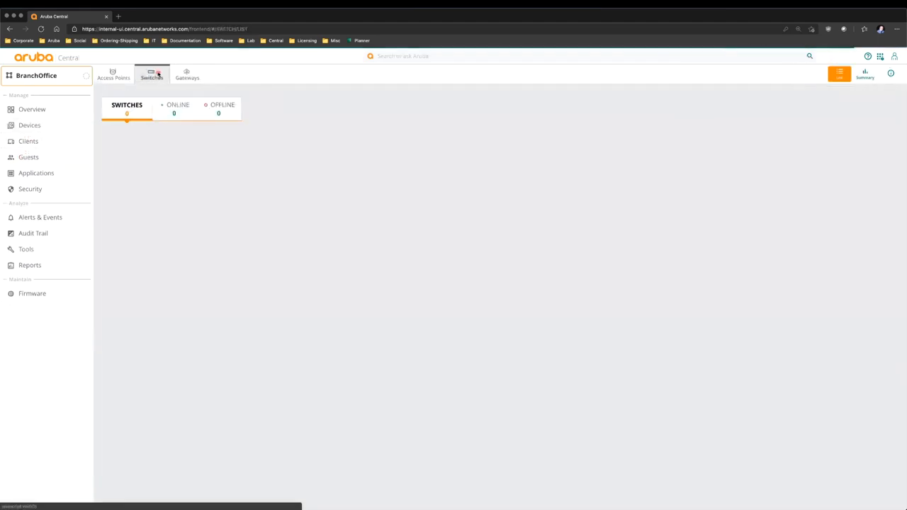
pyautogui.click(10, 126)
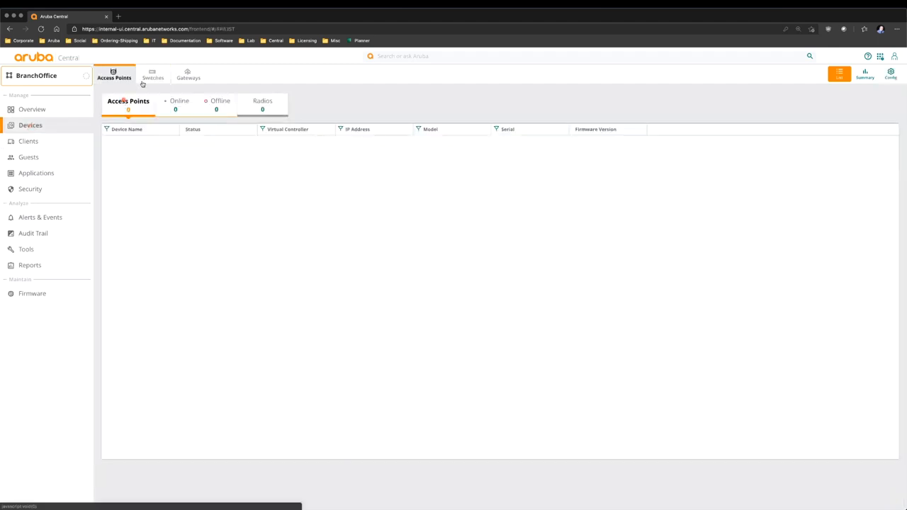
pyautogui.click(152, 75)
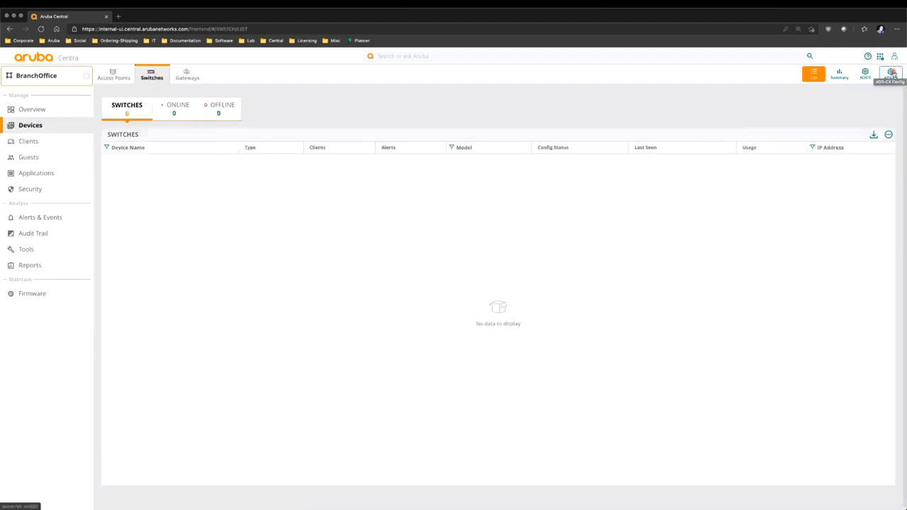
# - Save AOS-CX system properties: contact name, location Roseville, CA, DNS server 8.8.8.8
pyautogui.click(892, 73)
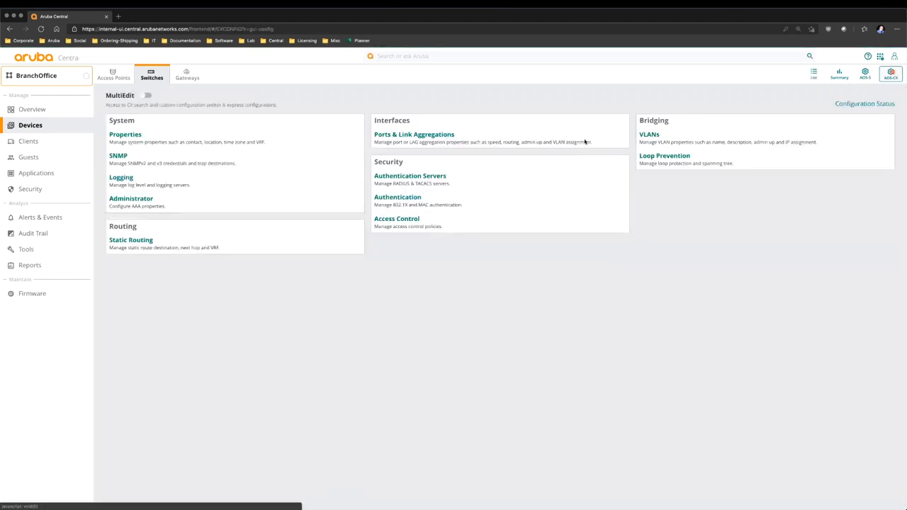
pyautogui.click(148, 136)
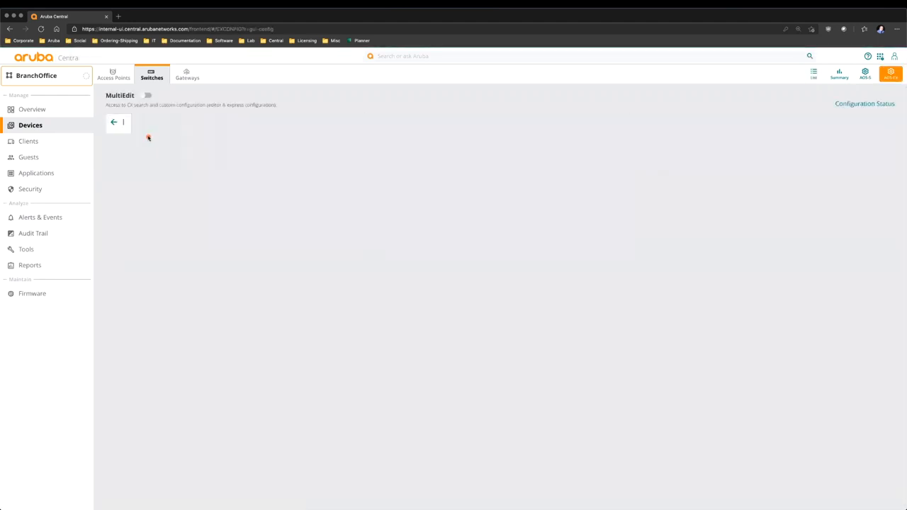
pyautogui.click(141, 143)
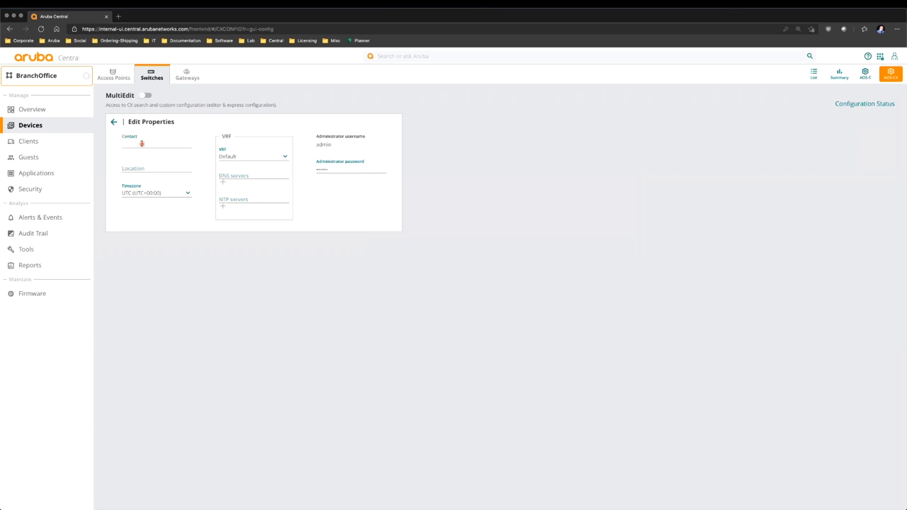
pyautogui.write('Matt Fe')
pyautogui.press('Tab')
pyautogui.write('Roseville, CA')
pyautogui.click(231, 174)
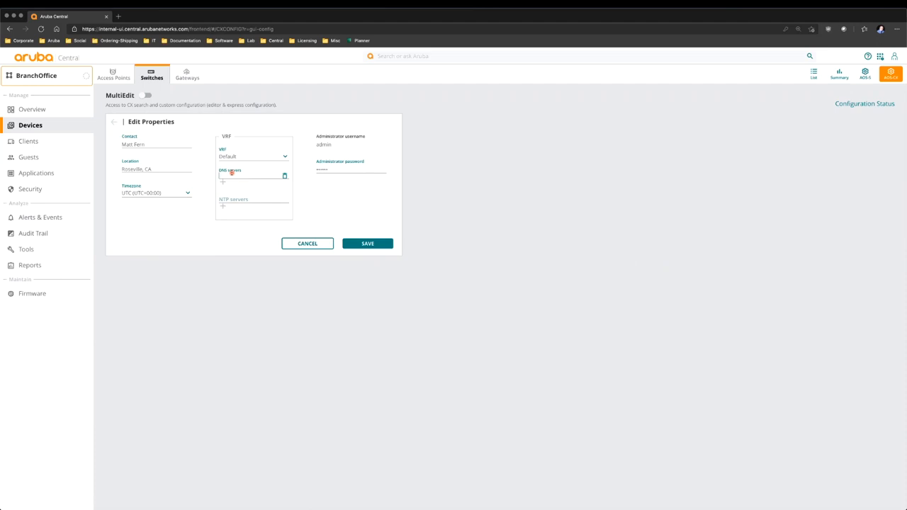
pyautogui.write('8.8.8.8')
pyautogui.click(369, 243)
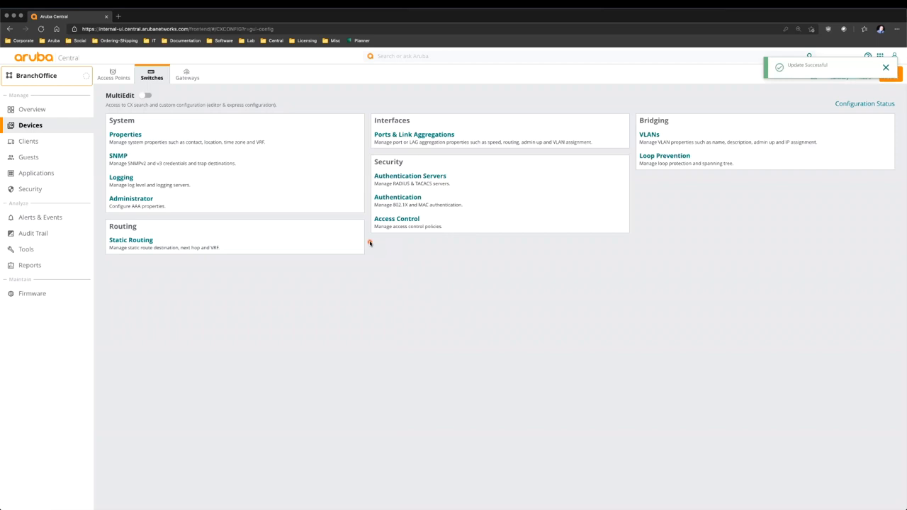
pyautogui.click(682, 140)
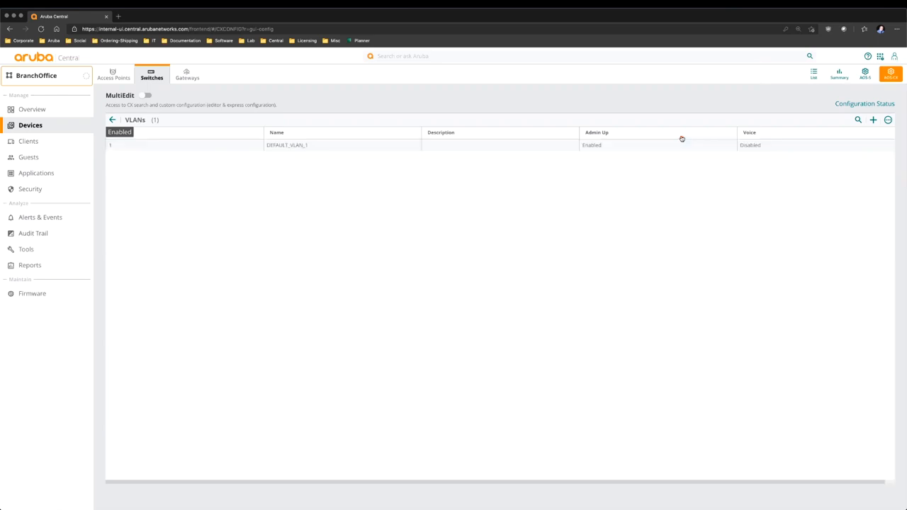
# - Add VLAN 100 ClientData and VLAN 101 VOIP marked as a voice VLAN
pyautogui.click(872, 120)
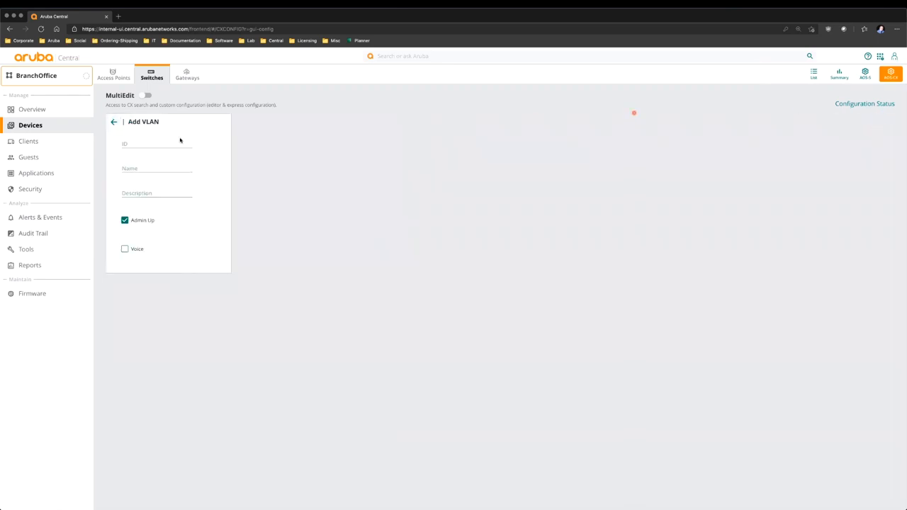
pyautogui.click(165, 148)
pyautogui.write('100')
pyautogui.press('Tab')
pyautogui.write('ClientData')
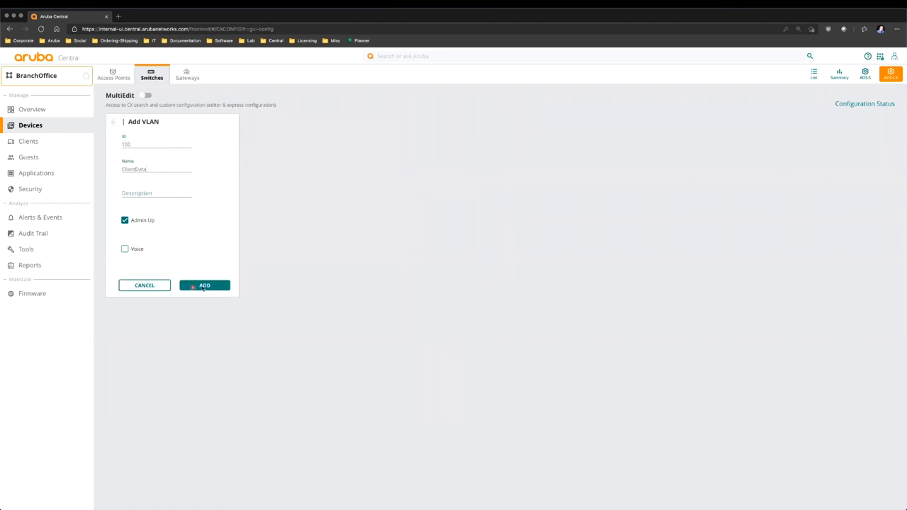
pyautogui.click(204, 284)
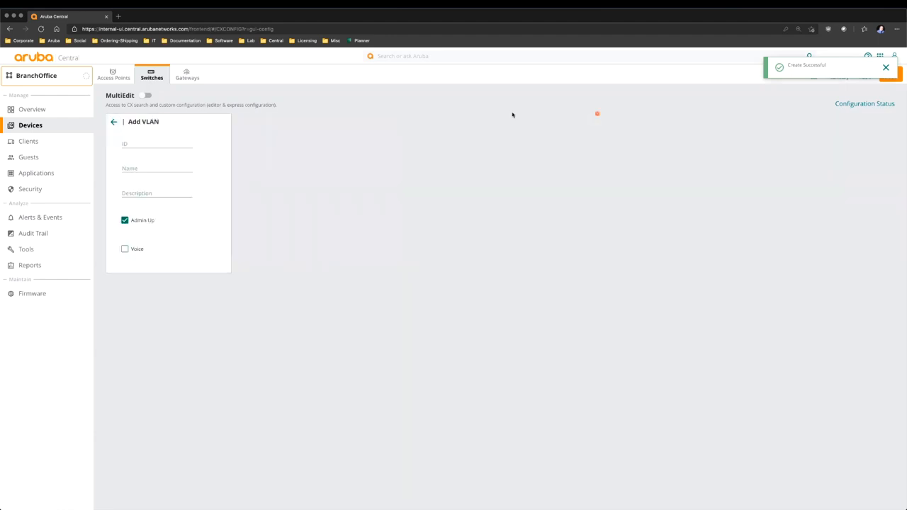
pyautogui.click(156, 144)
pyautogui.write('101')
pyautogui.press('Tab')
pyautogui.write('VOIP')
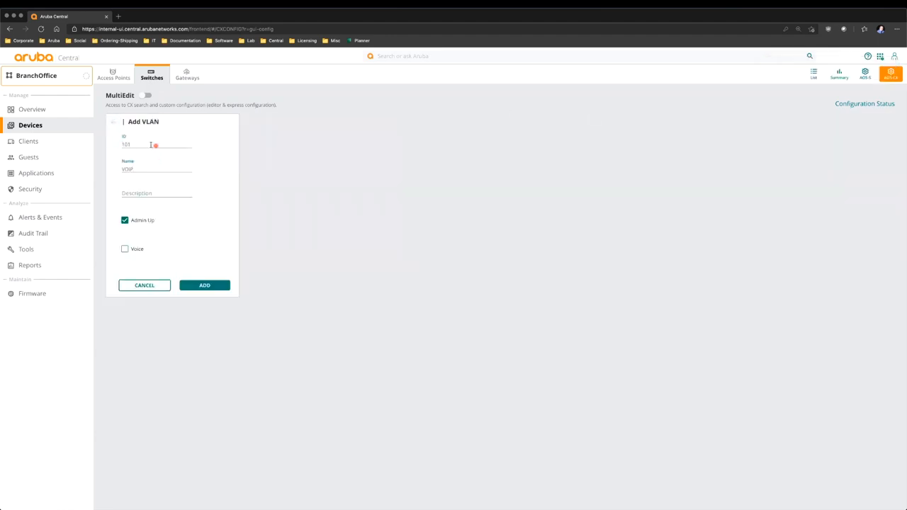
pyautogui.click(125, 249)
pyautogui.click(213, 285)
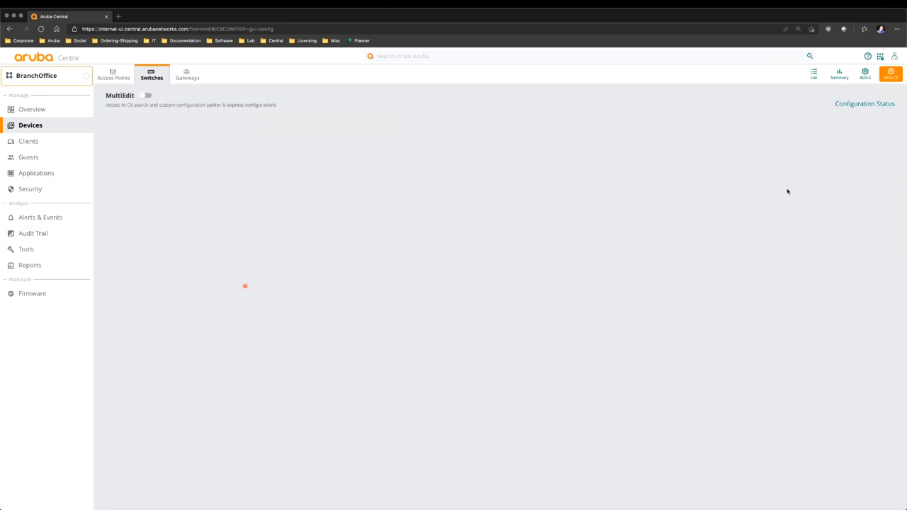
# - Add VLAN 199 AuthOnly and verify the Cameras, ClientData and AuthOnly entries
pyautogui.click(874, 119)
pyautogui.click(144, 145)
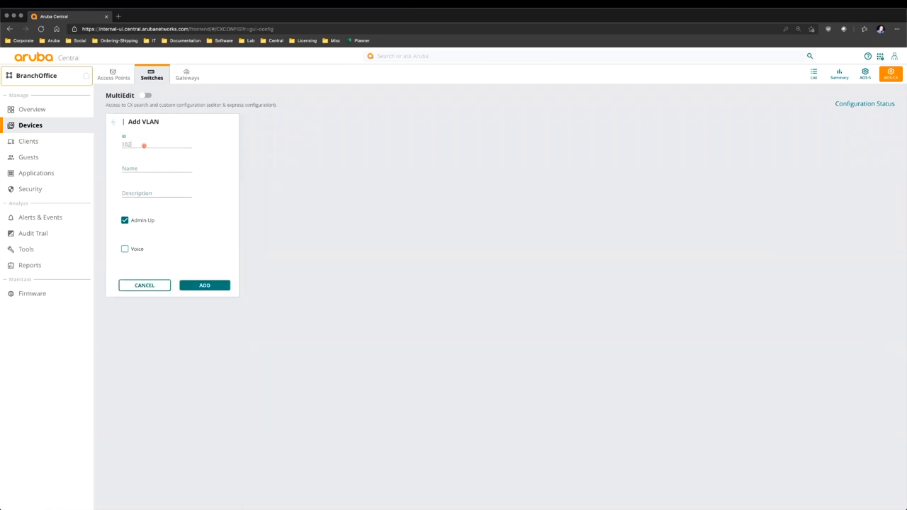
pyautogui.click(206, 285)
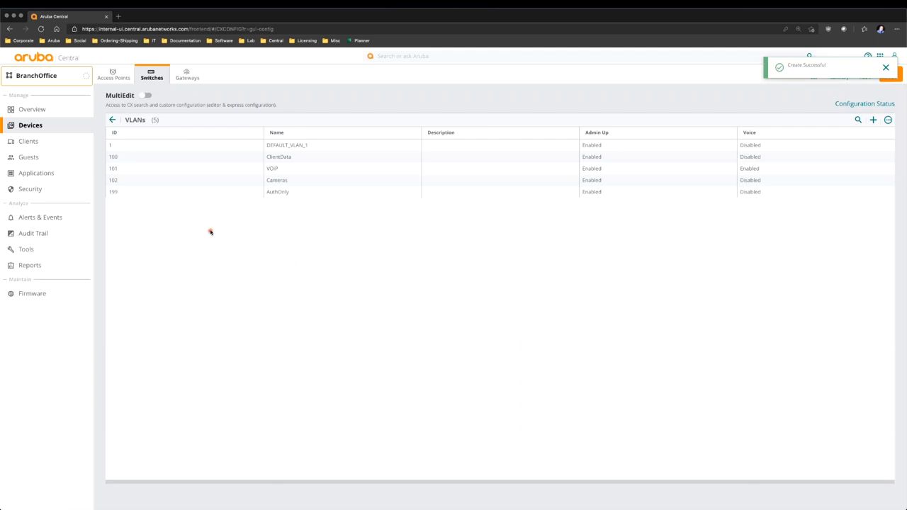
pyautogui.click(212, 180)
pyautogui.click(197, 159)
pyautogui.click(652, 244)
pyautogui.click(785, 193)
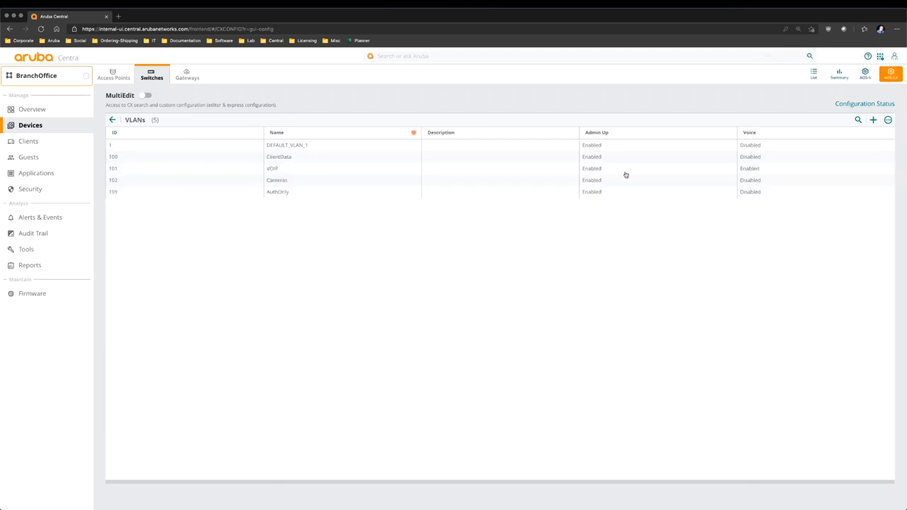
pyautogui.click(111, 119)
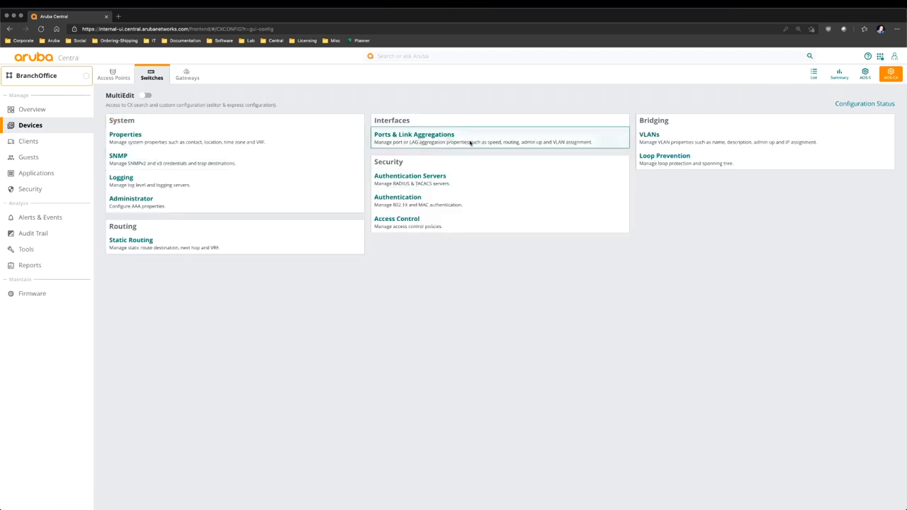
# - Set access VLAN 199 on all 56 ports, 1/1/1 through 1/1/56
pyautogui.click(470, 143)
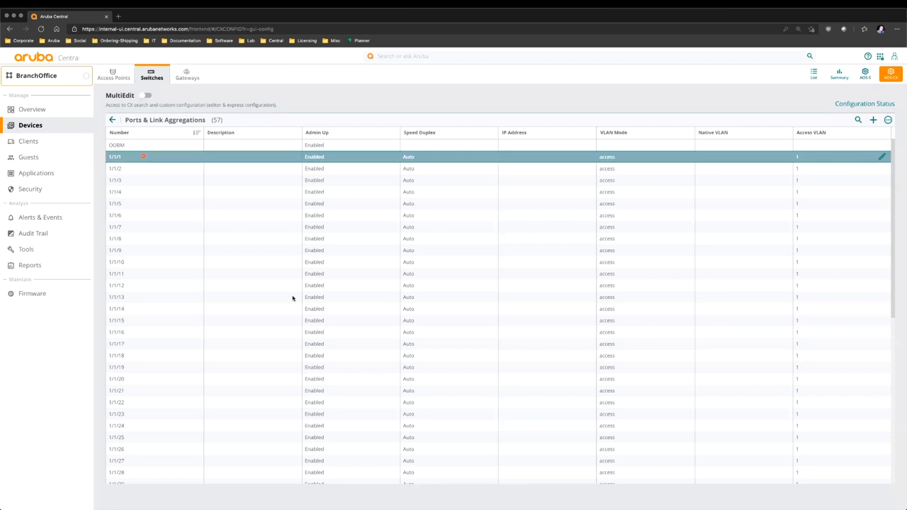
pyautogui.scroll(-5, 435, 376)
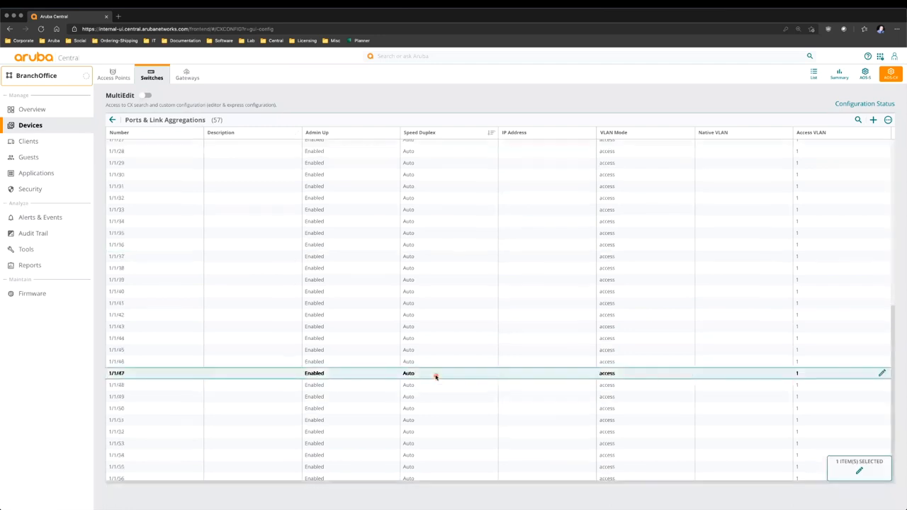
pyautogui.keyDown('shift'); pyautogui.click(224, 478); pyautogui.keyUp('shift')
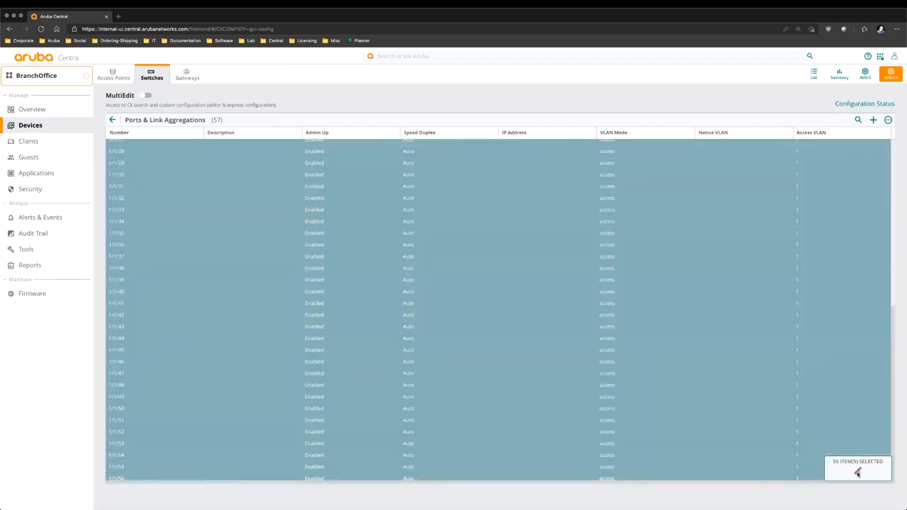
pyautogui.click(858, 473)
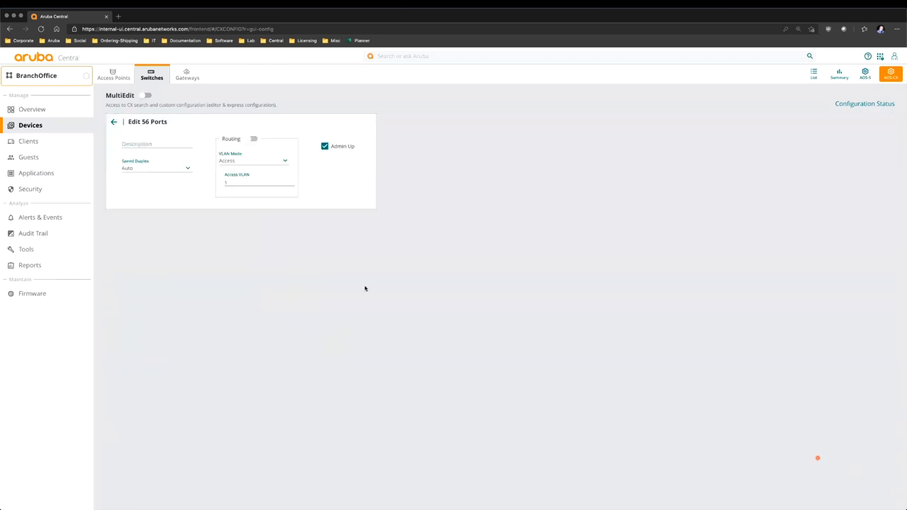
pyautogui.click(253, 182)
pyautogui.write('99')
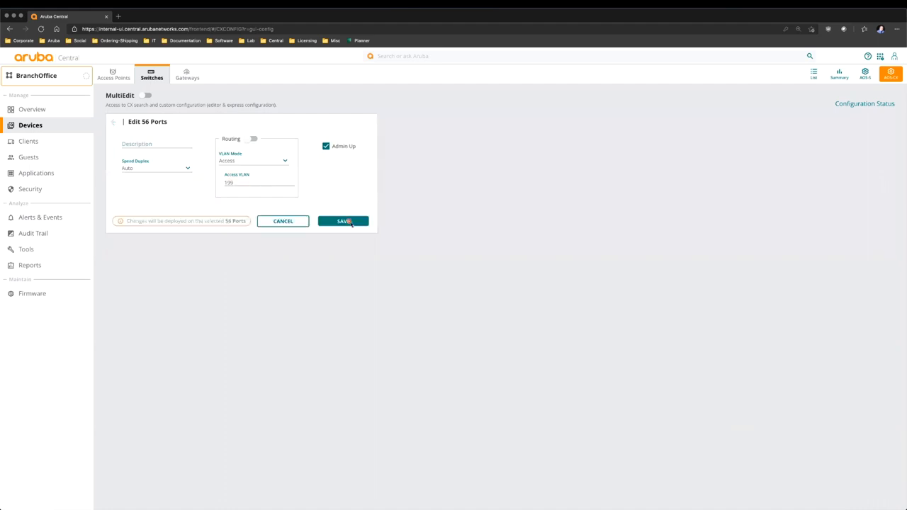
pyautogui.click(345, 222)
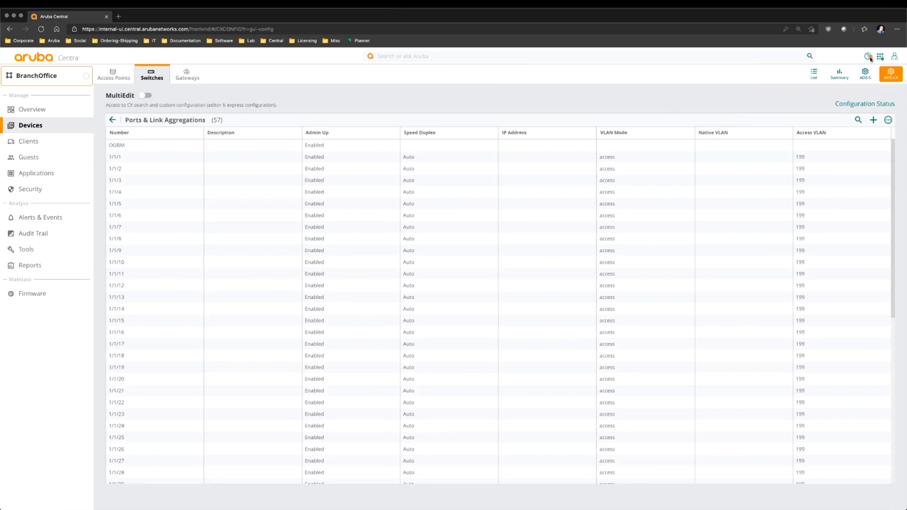
# - Assign the ungrouped 6200 switch in Device Inventory to the BranchOffice group
pyautogui.click(881, 57)
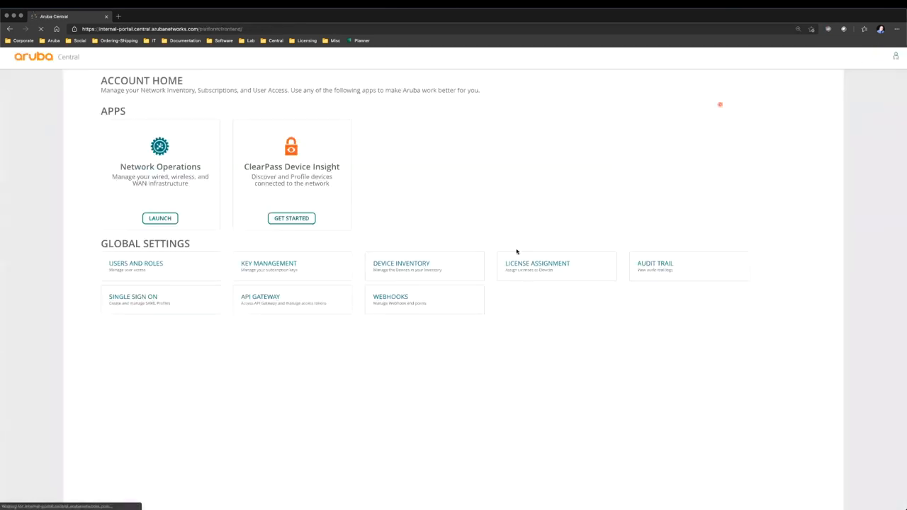
pyautogui.click(399, 264)
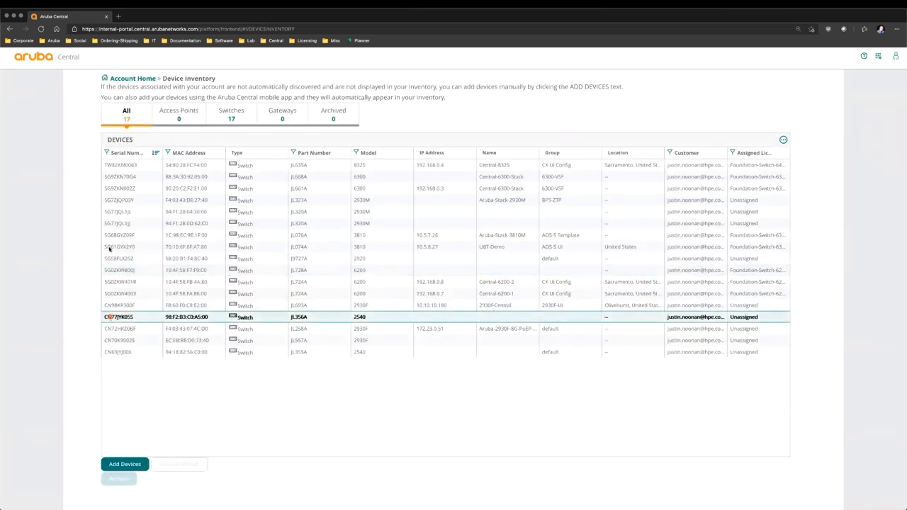
pyautogui.click(231, 113)
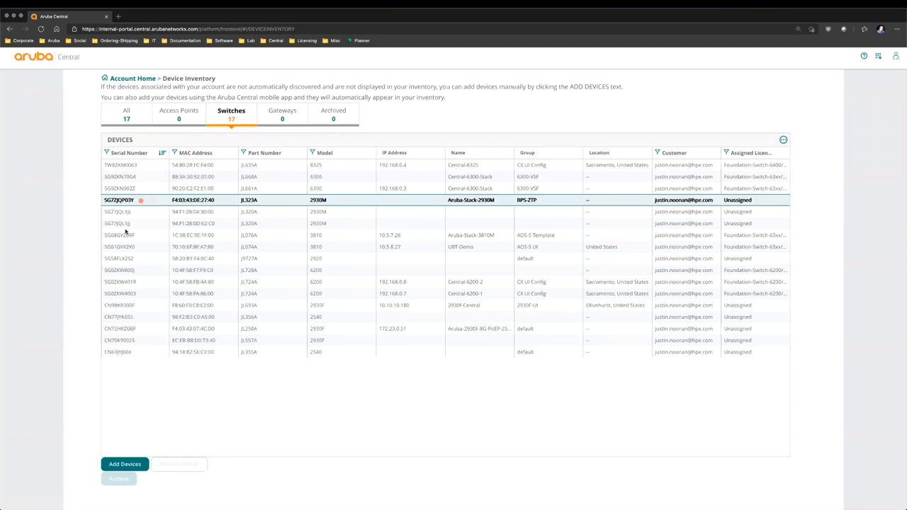
pyautogui.click(131, 270)
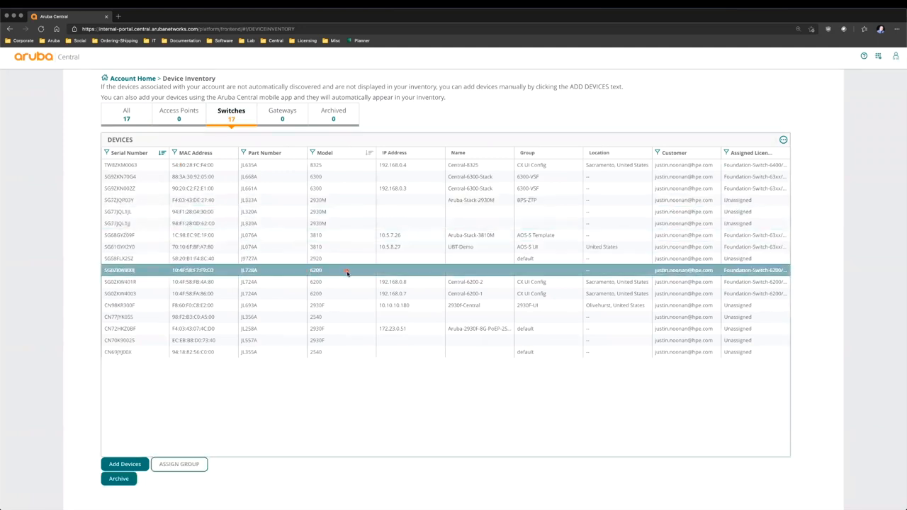
pyautogui.click(490, 283)
pyautogui.click(179, 465)
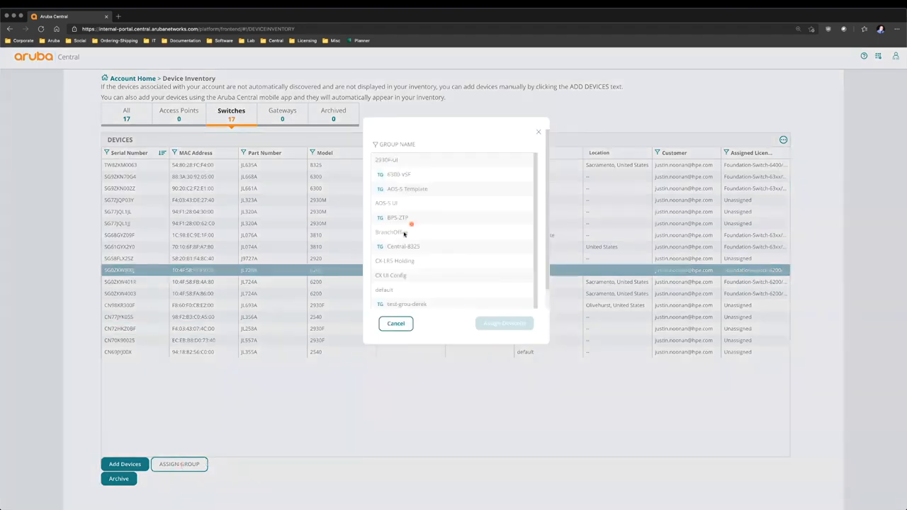
pyautogui.click(405, 232)
pyautogui.click(503, 324)
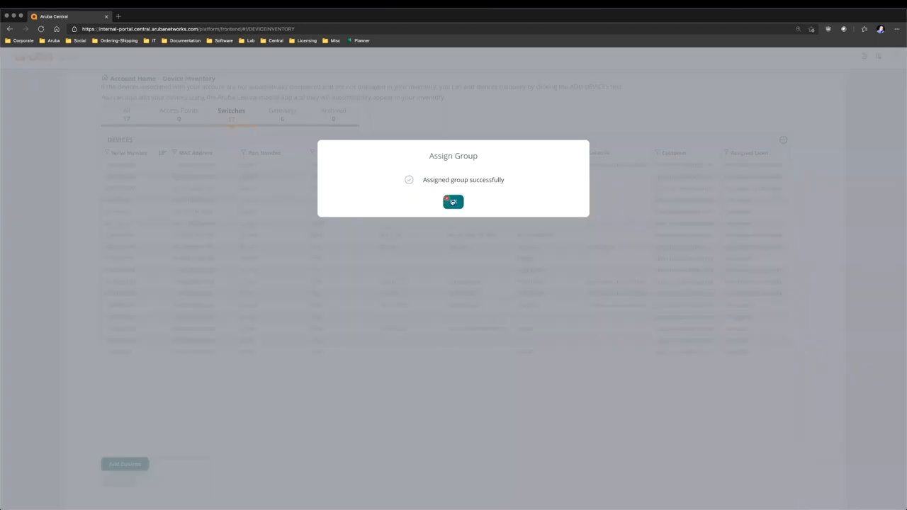
pyautogui.click(452, 201)
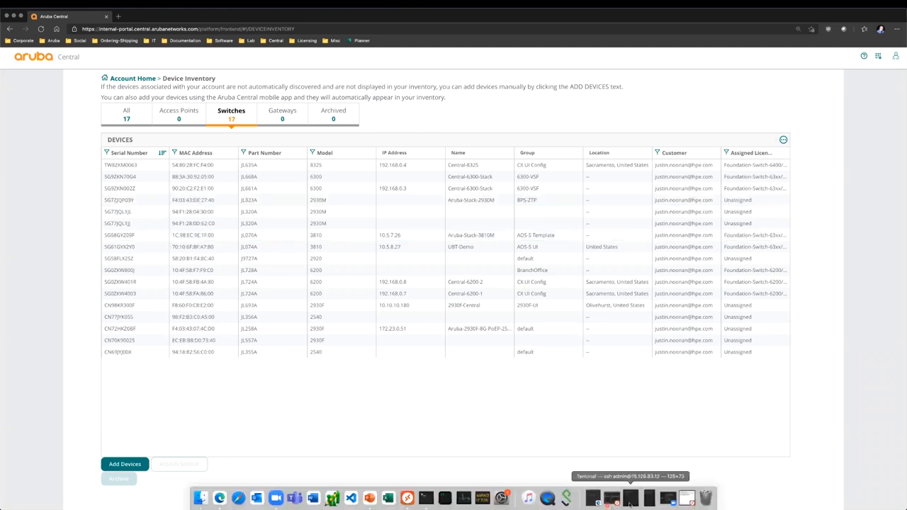
# - Bring up the Terminal console session showing the 6200 switch at its login prompt
pyautogui.click(630, 498)
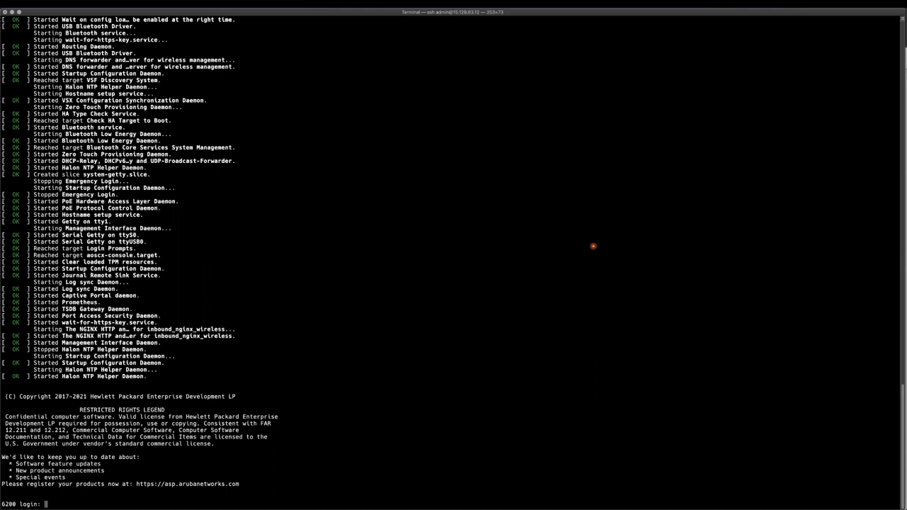
pyautogui.write('admin')
pyautogui.press('Return')
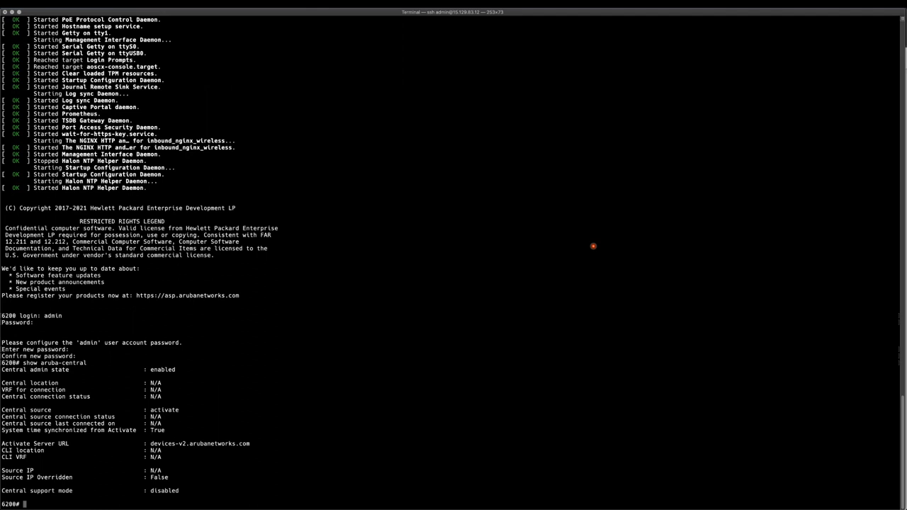
pyautogui.press('Up')
pyautogui.press('Return')
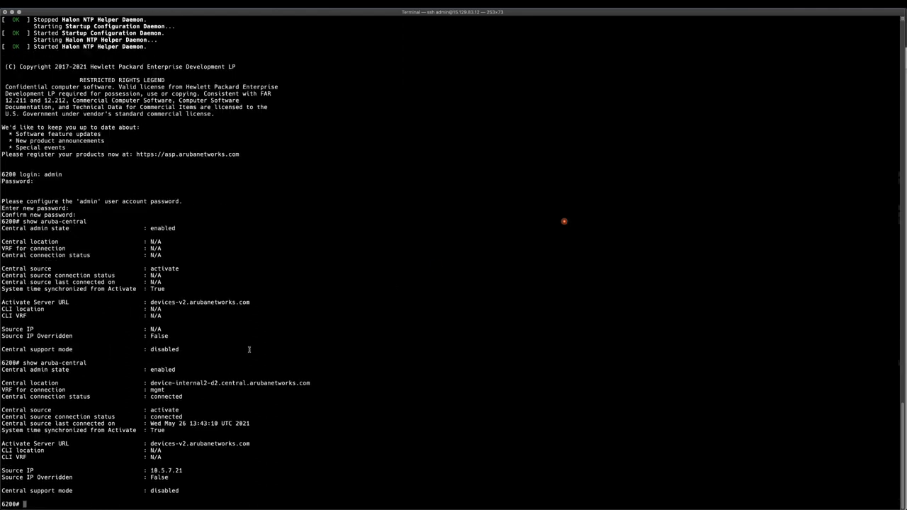
pyautogui.moveTo(151, 382); pyautogui.dragTo(321, 384)
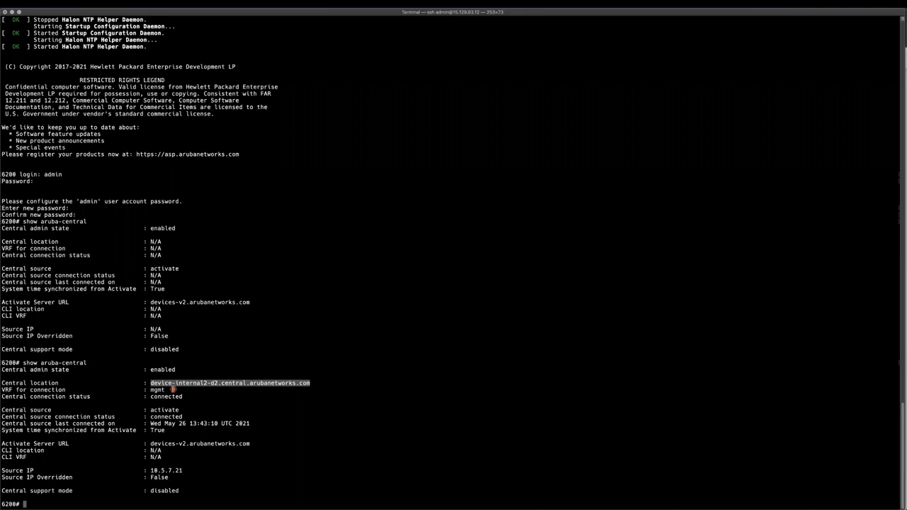
pyautogui.click(190, 397)
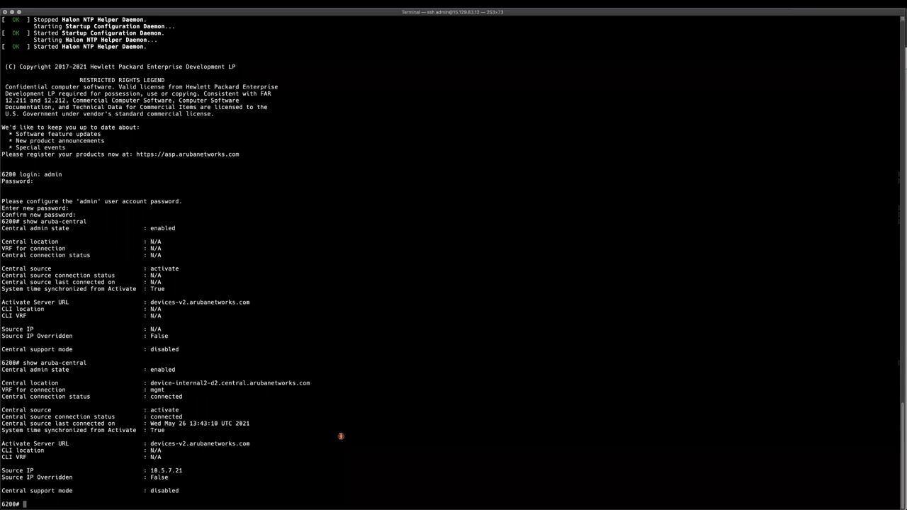
# - List the switch's full running configuration with show running-config, paging through to the end
pyautogui.write('show running-config')
pyautogui.press('Return')
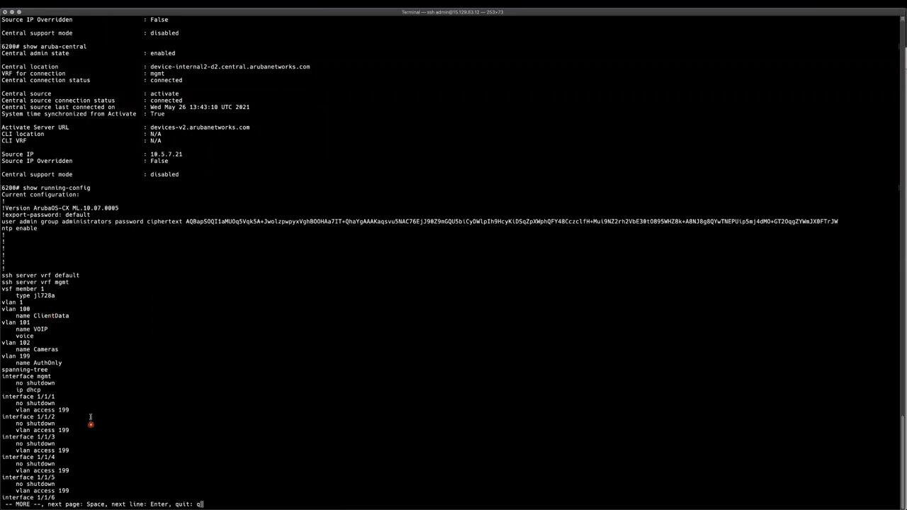
pyautogui.press('space')
pyautogui.press('Return')
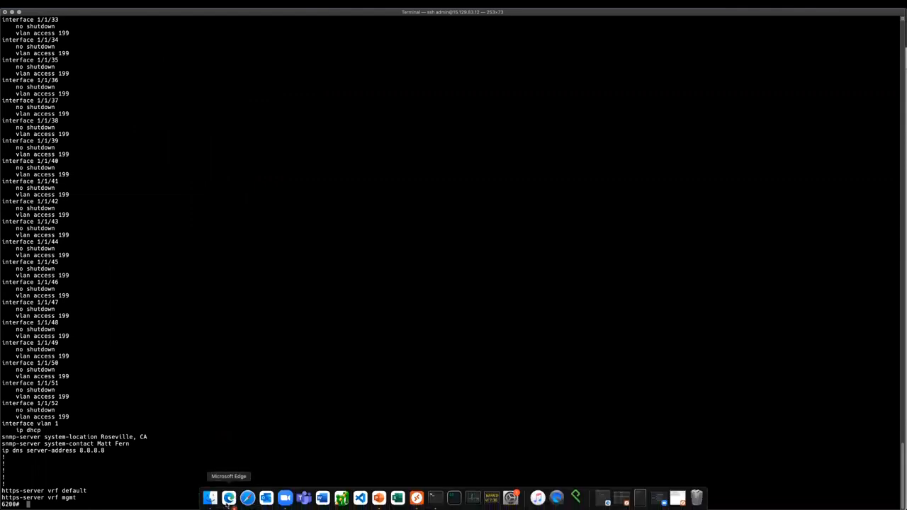
pyautogui.click(230, 501)
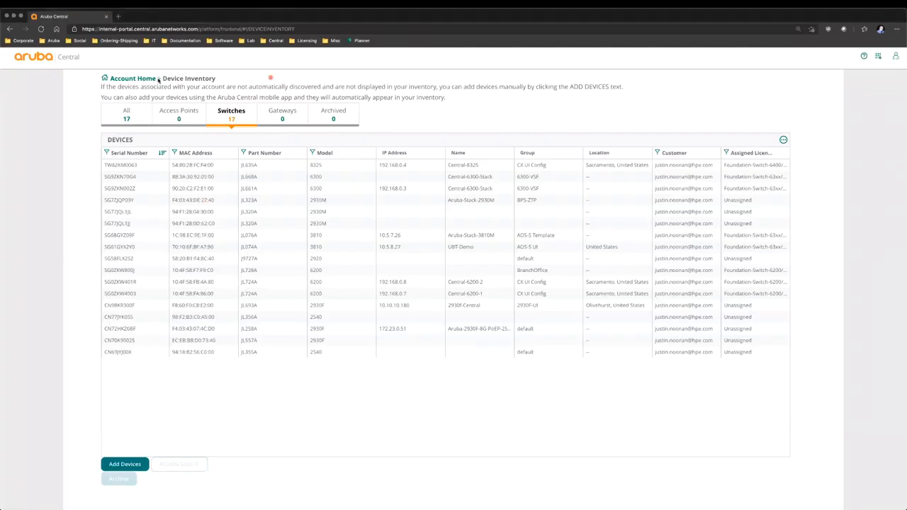
# - From Account Home, launch Network Operations and reach BranchOffice's switch configuration page
pyautogui.click(128, 79)
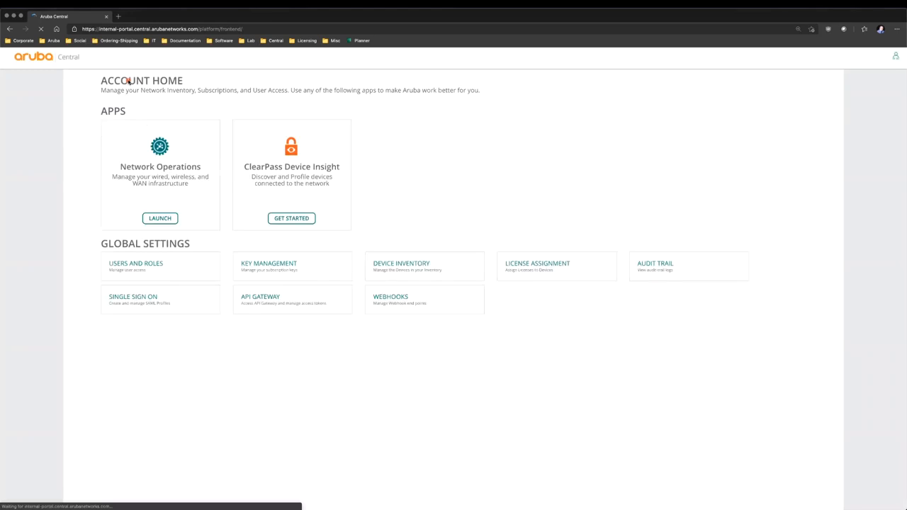
pyautogui.click(164, 219)
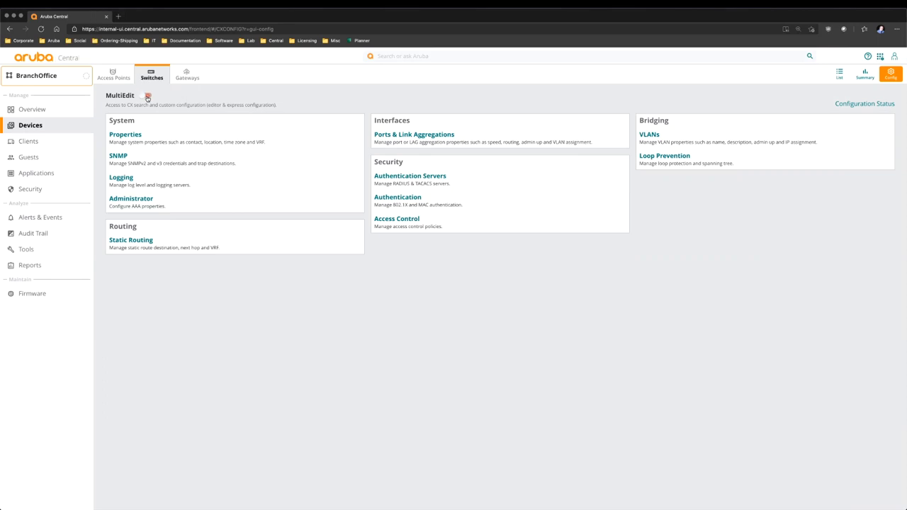
pyautogui.click(148, 96)
# - With MultiEdit on, select switch SG0ZKW800J and open its configuration in the editor
pyautogui.click(148, 95)
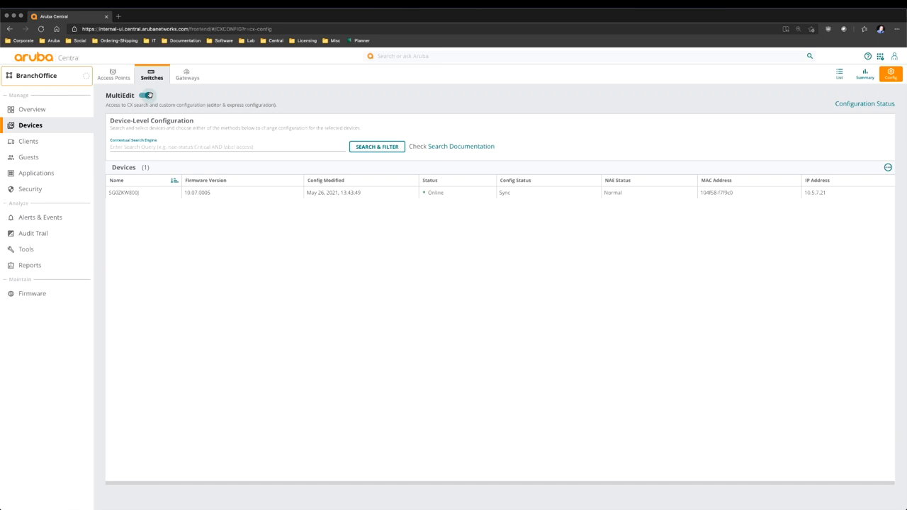
pyautogui.click(355, 195)
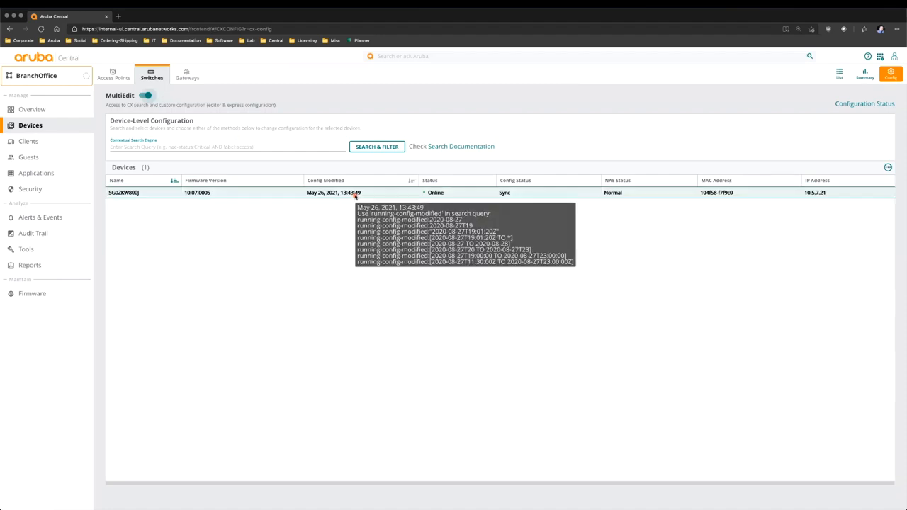
pyautogui.click(331, 192)
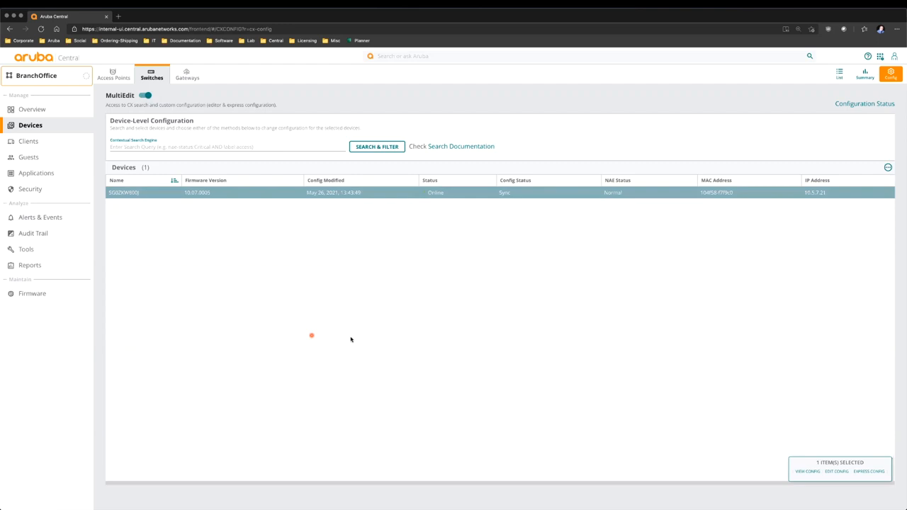
pyautogui.click(838, 471)
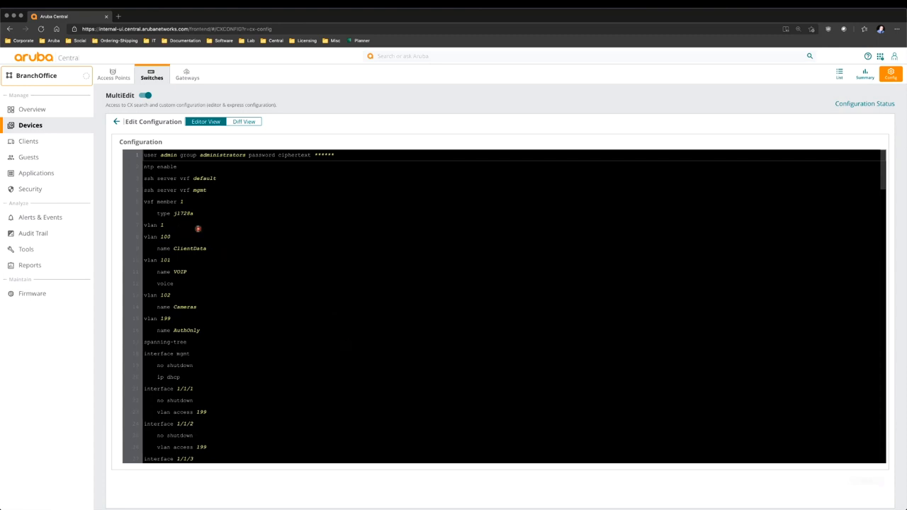
# - Add 'vlan 200' with 'name Servers' after the vlan 1 entry
pyautogui.click(199, 225)
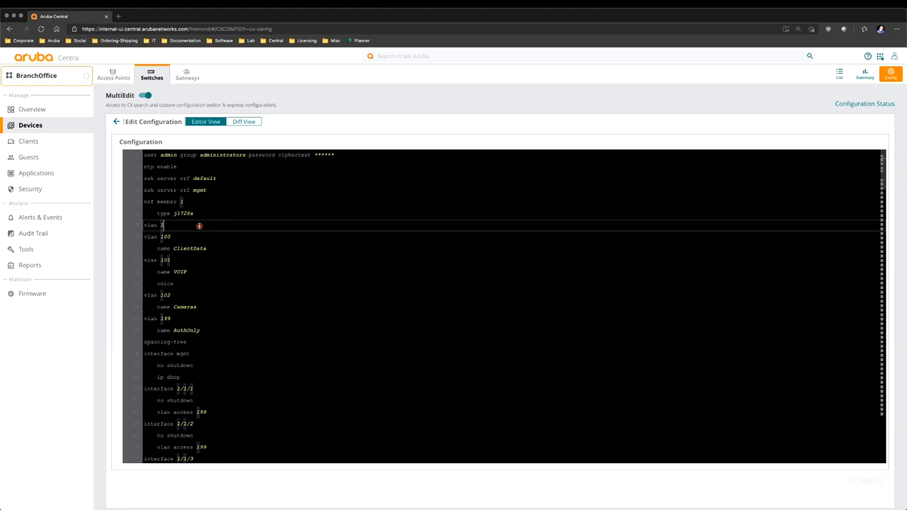
pyautogui.press('Return')
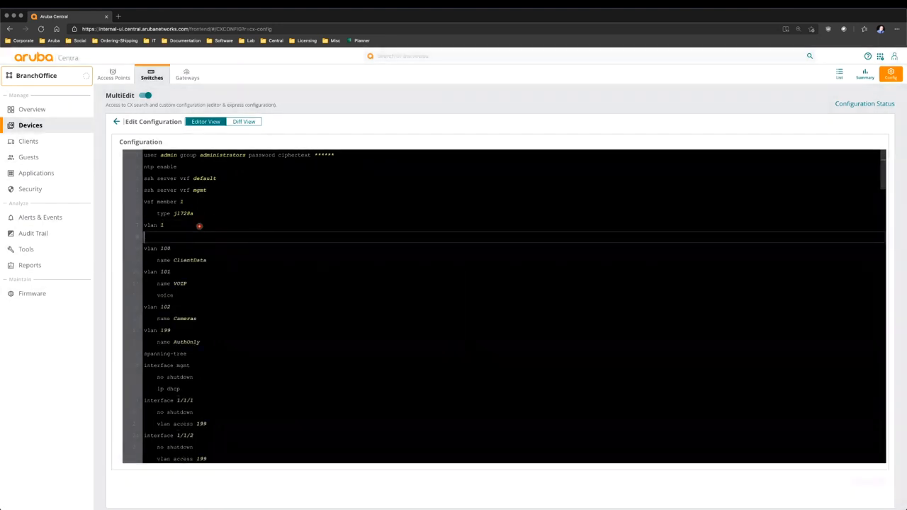
pyautogui.write('vl')
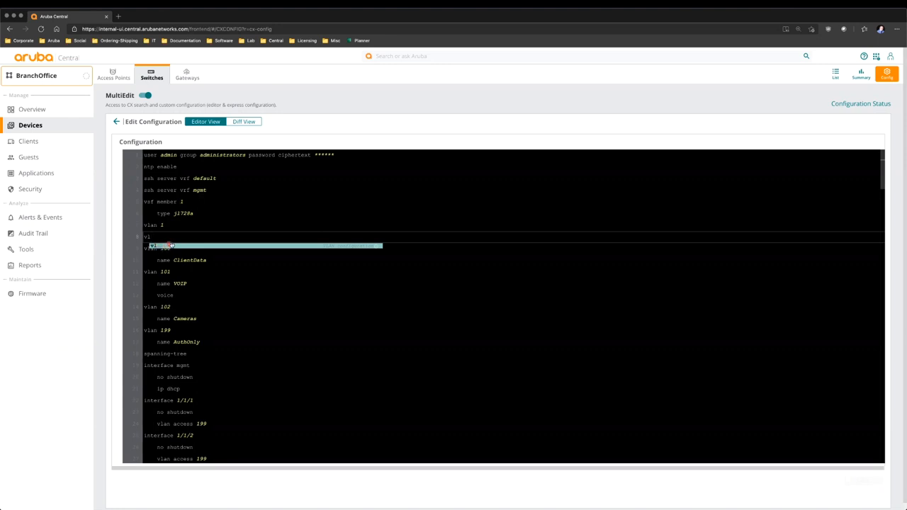
pyautogui.press('Return')
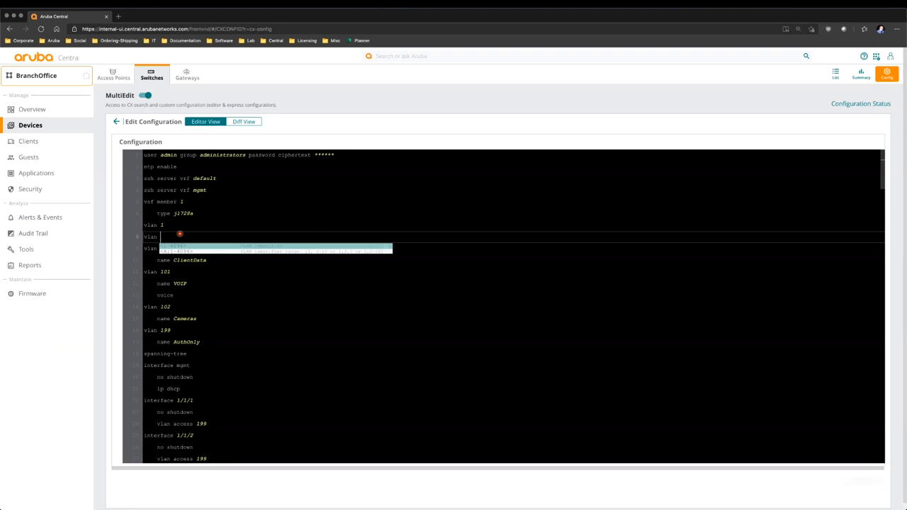
pyautogui.write('200')
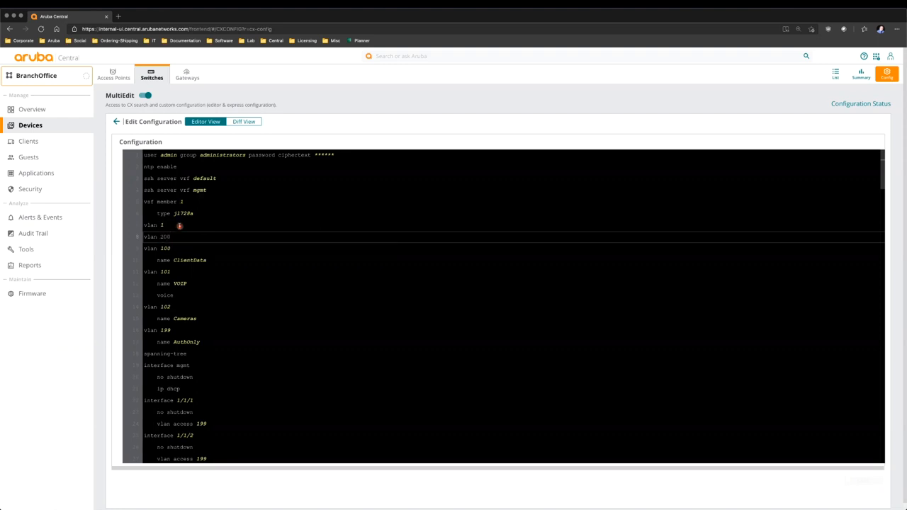
pyautogui.press('Return')
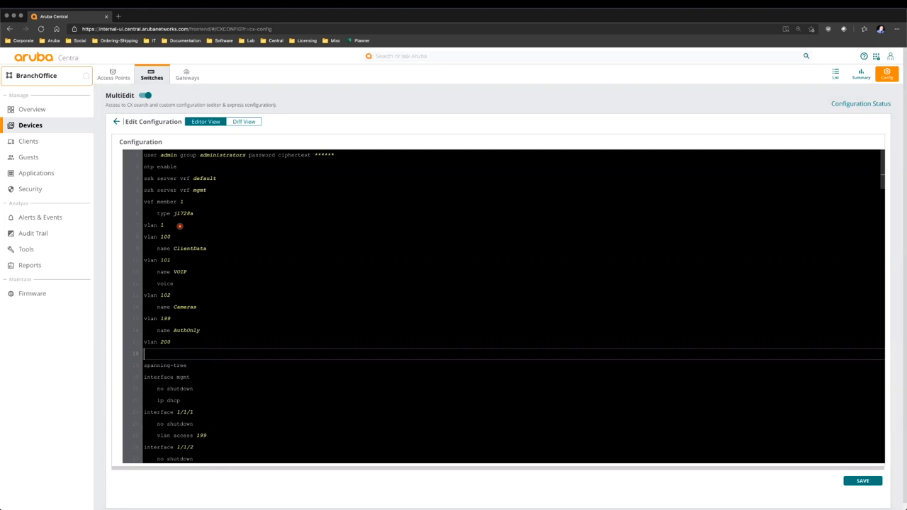
pyautogui.write('name Servers')
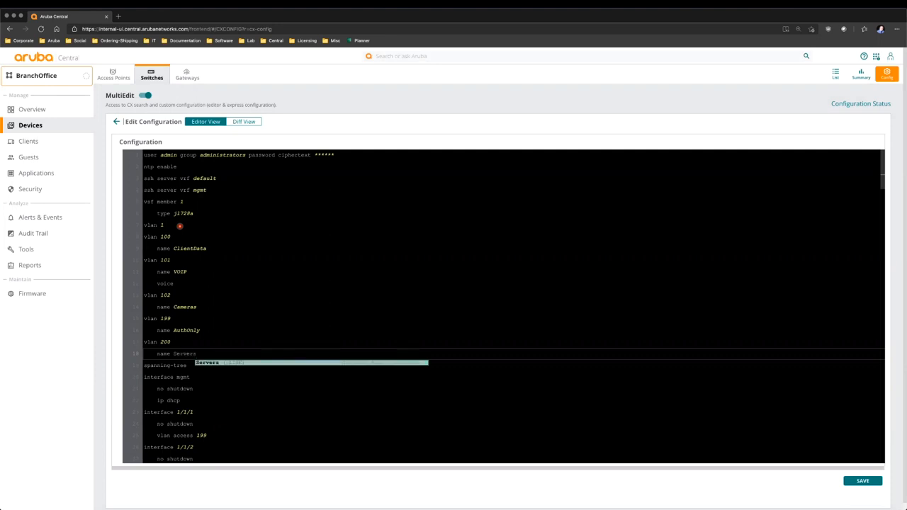
pyautogui.press('Down')
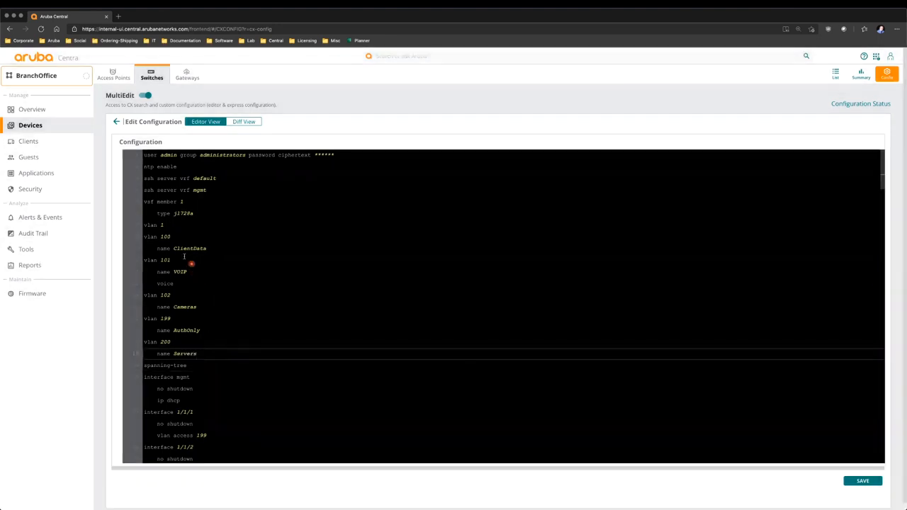
pyautogui.moveTo(190, 248)
pyautogui.press('Return')
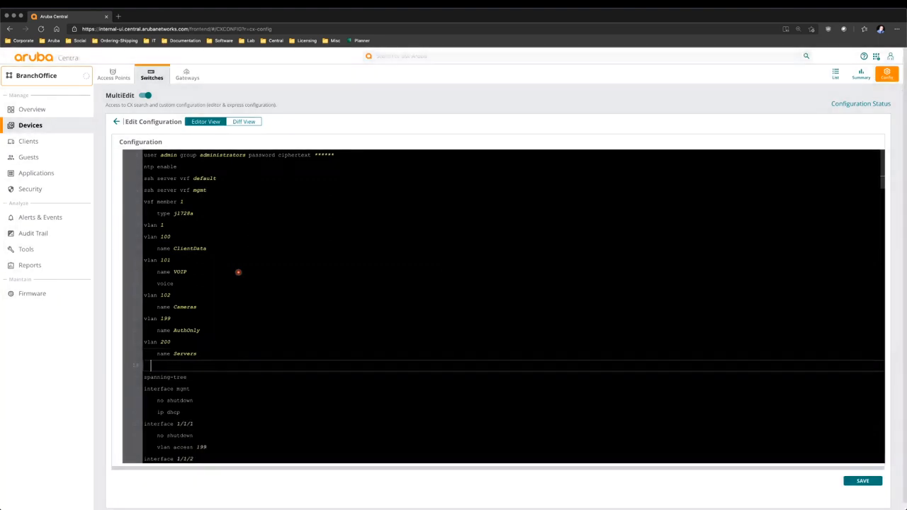
# - Add an 'interface vlan 200' line using the autocomplete suggestions
pyautogui.write('inter')
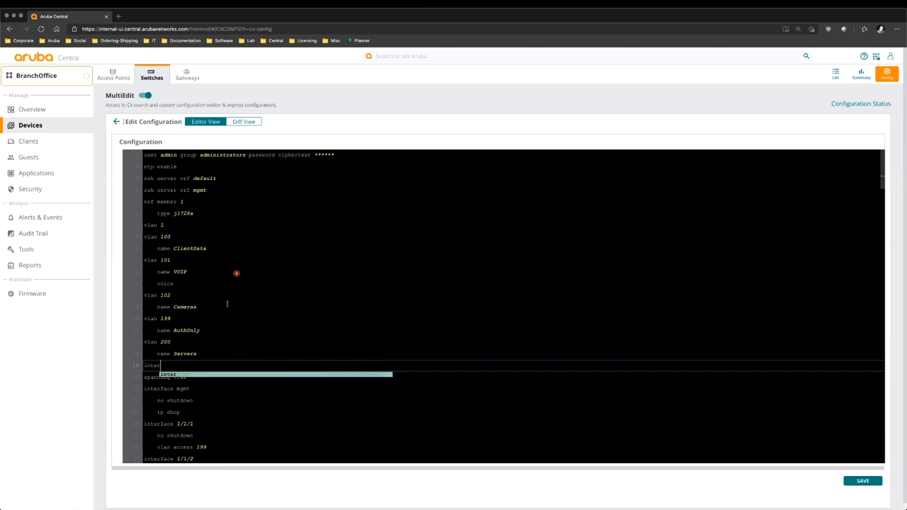
pyautogui.click(178, 375)
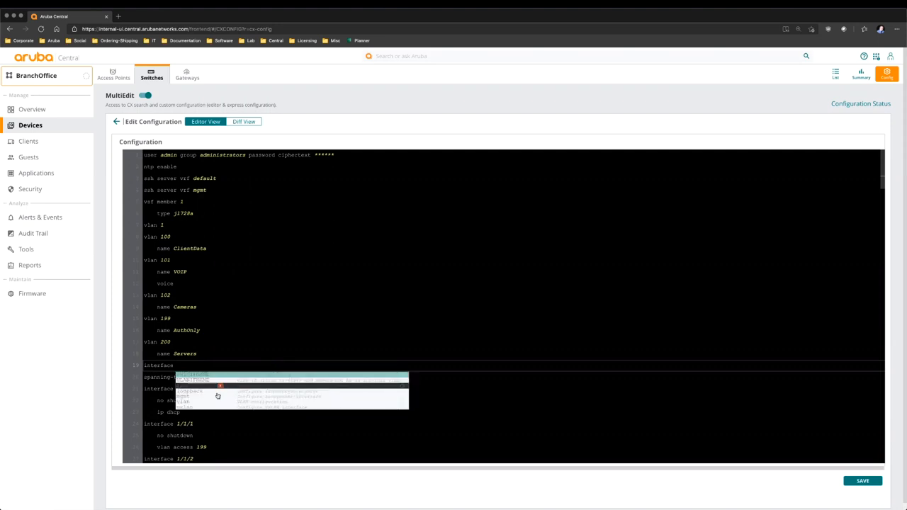
pyautogui.click(207, 399)
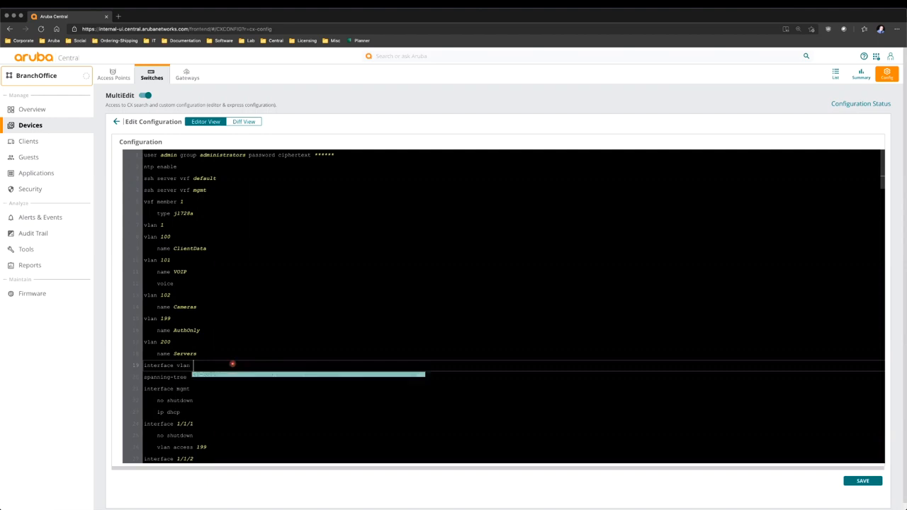
pyautogui.write('100')
pyautogui.press('Return')
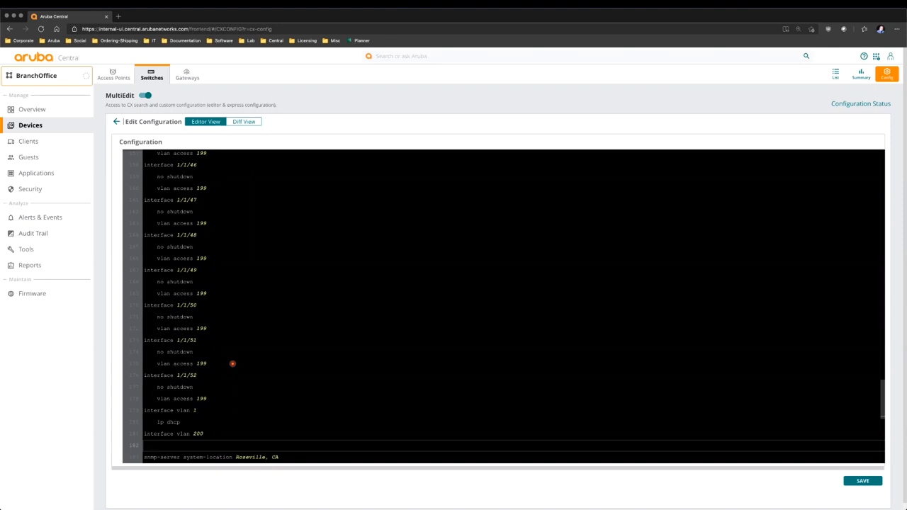
# - Enter 'ip address 192.168.200.1/24' under interface vlan 200, fixing the mistyped digits
pyautogui.write('ip add')
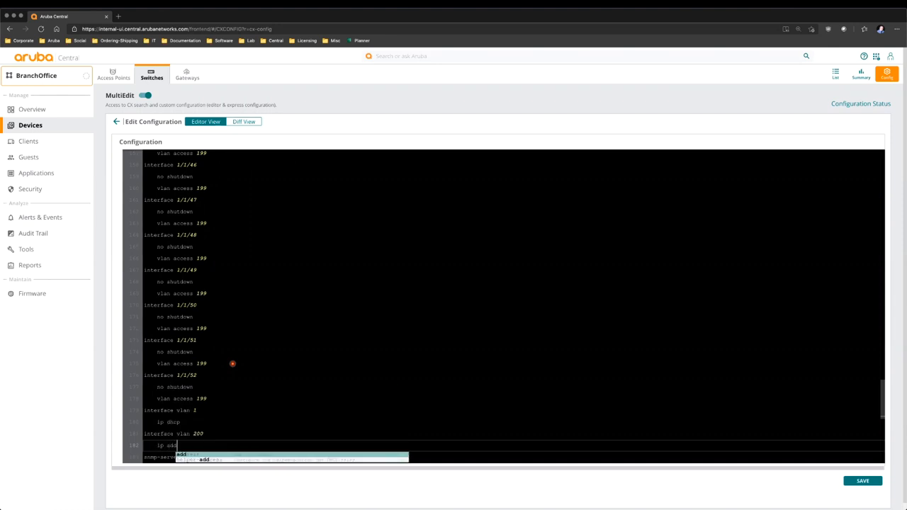
pyautogui.write('ress 192')
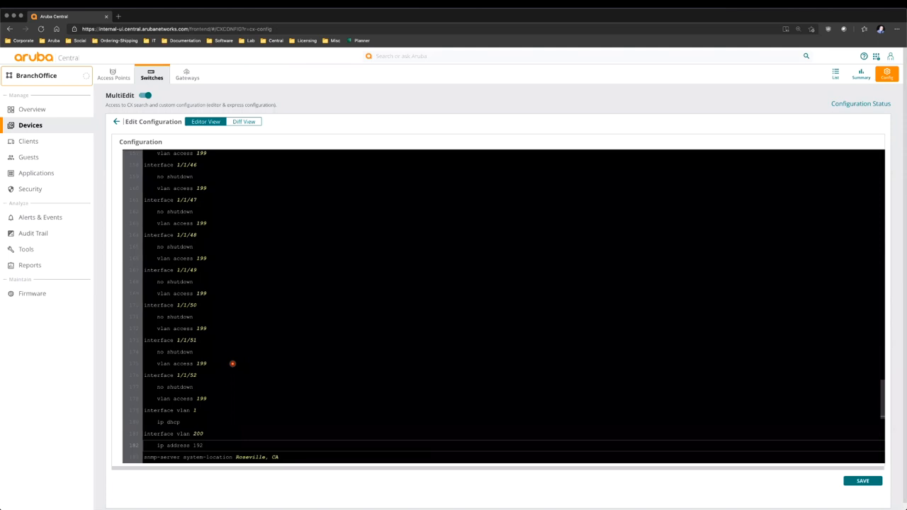
pyautogui.write('2.')
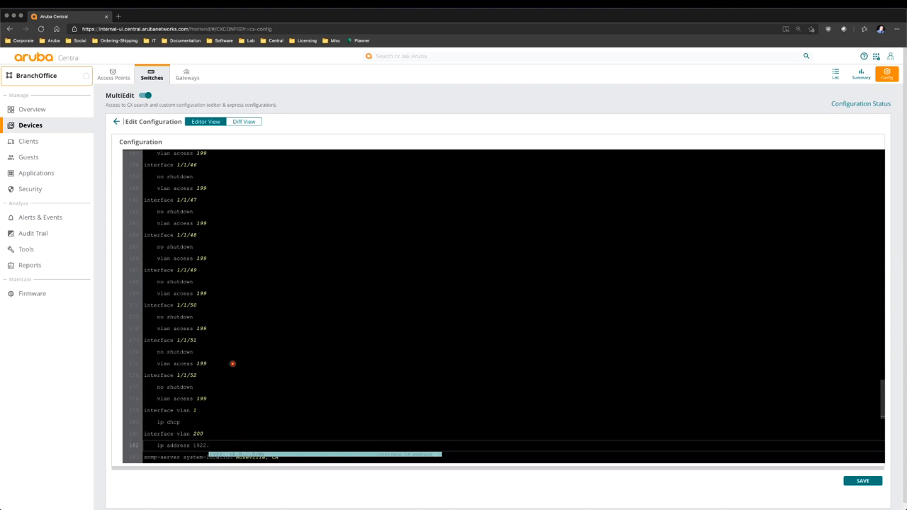
pyautogui.write('168.300')
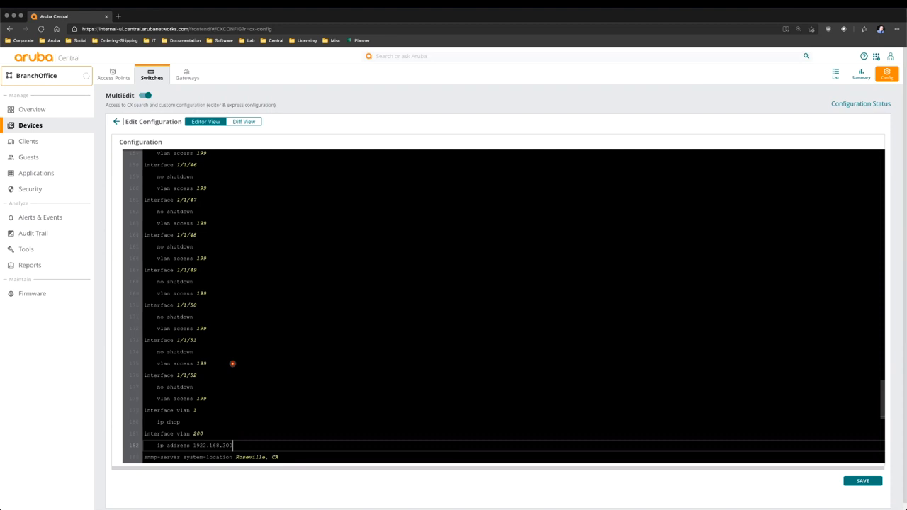
pyautogui.press('BackSpace')
pyautogui.press('BackSpace')
pyautogui.press('BackSpace')
pyautogui.write('200.')
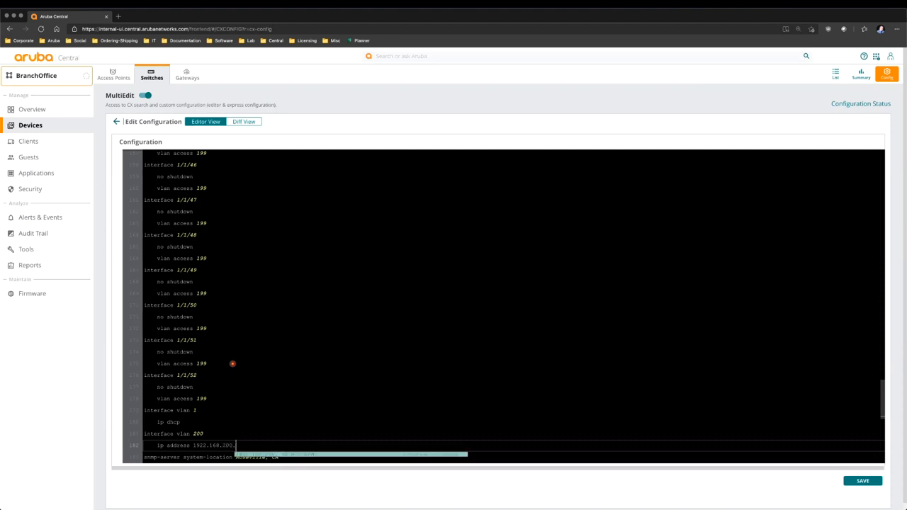
pyautogui.write('1/24')
pyautogui.scroll(-1, 229, 340)
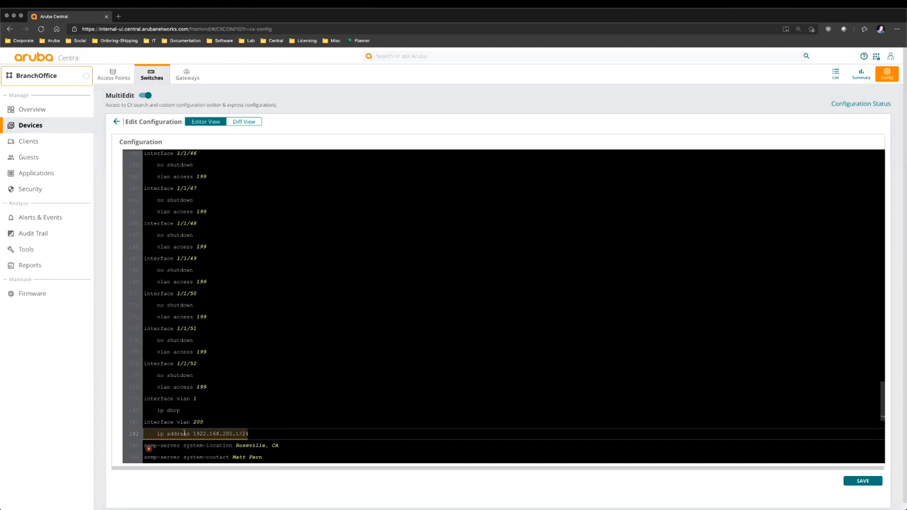
pyautogui.moveTo(185, 433)
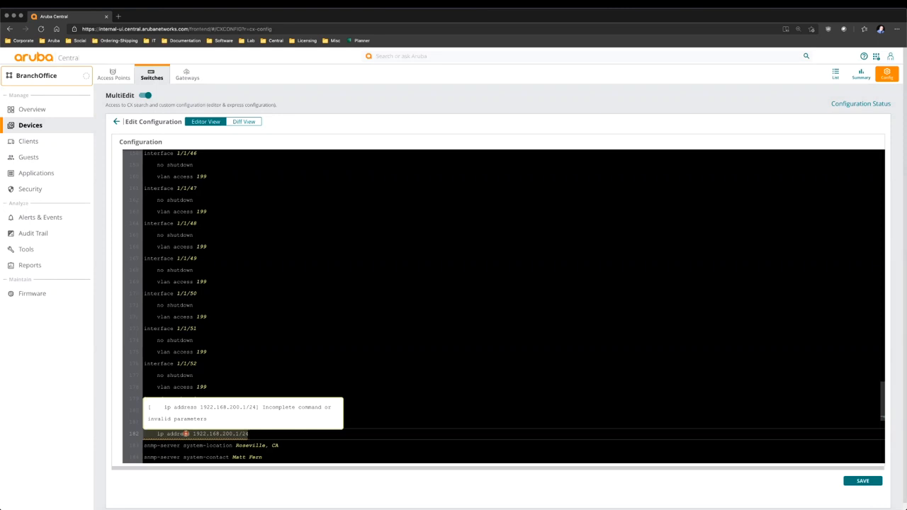
pyautogui.click(205, 433)
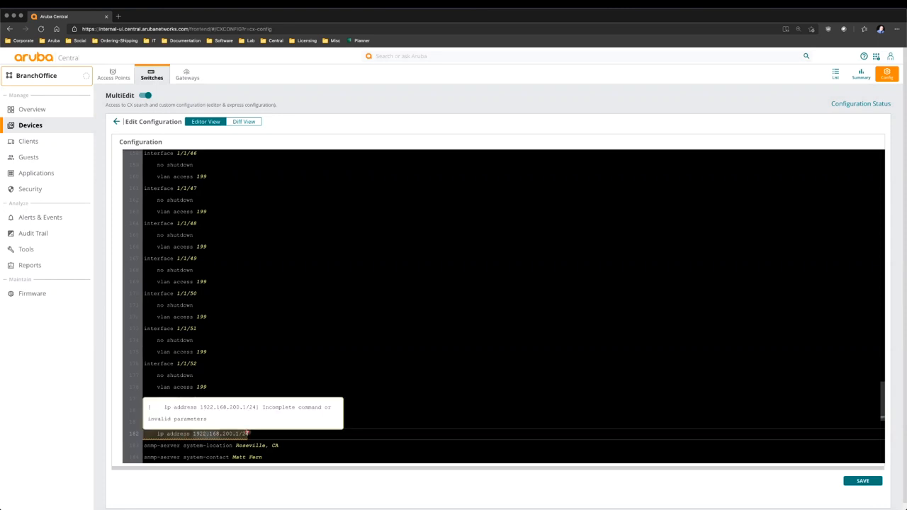
pyautogui.press('BackSpace')
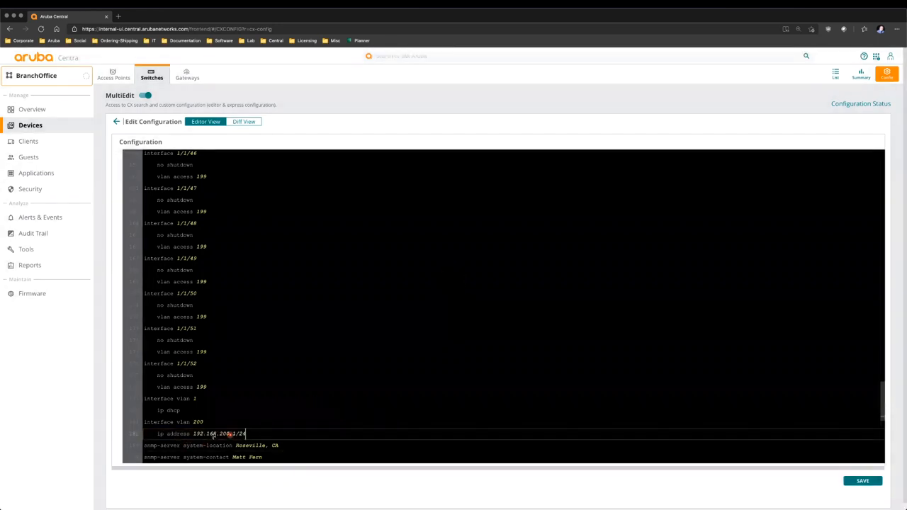
pyautogui.moveTo(219, 434)
pyautogui.scroll(-5, 347, 430)
pyautogui.scroll(20, 348, 429)
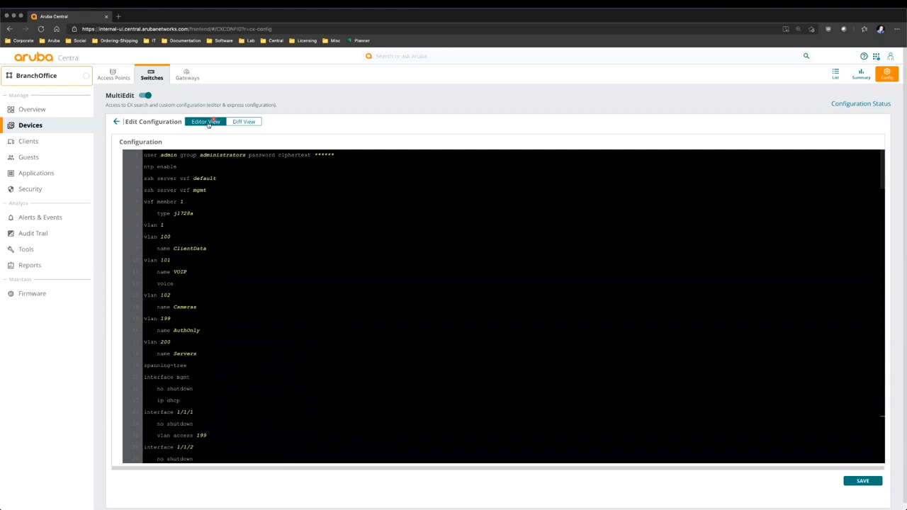
# - Check the VLAN 200 additions in Diff View against the running config, then save
pyautogui.click(245, 122)
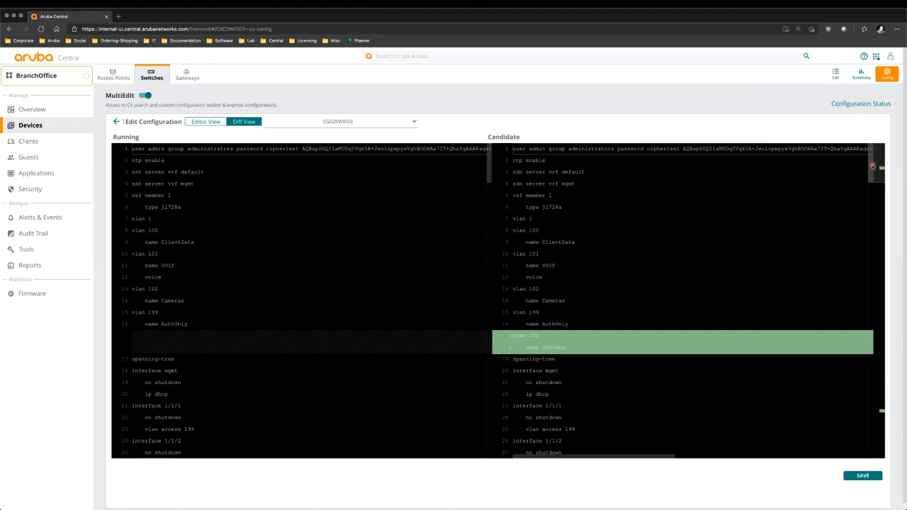
pyautogui.moveTo(872, 166); pyautogui.dragTo(876, 175)
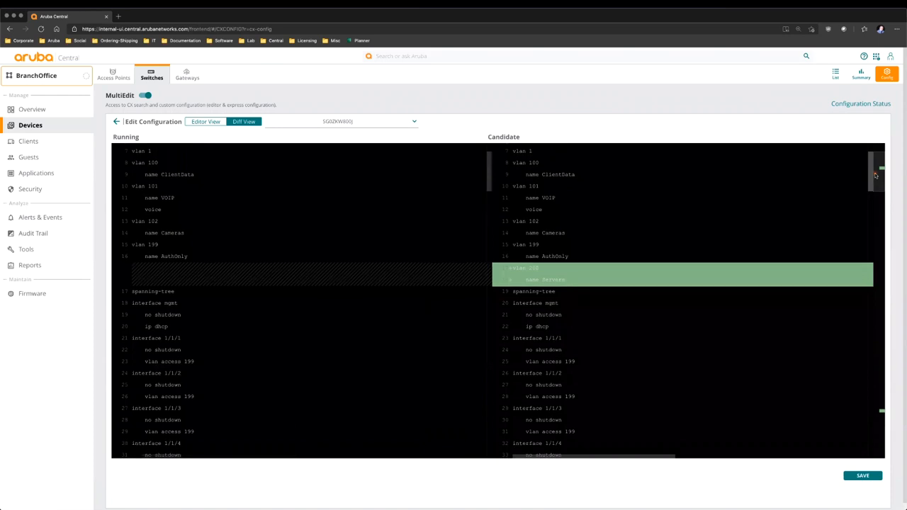
pyautogui.moveTo(876, 175); pyautogui.dragTo(862, 174)
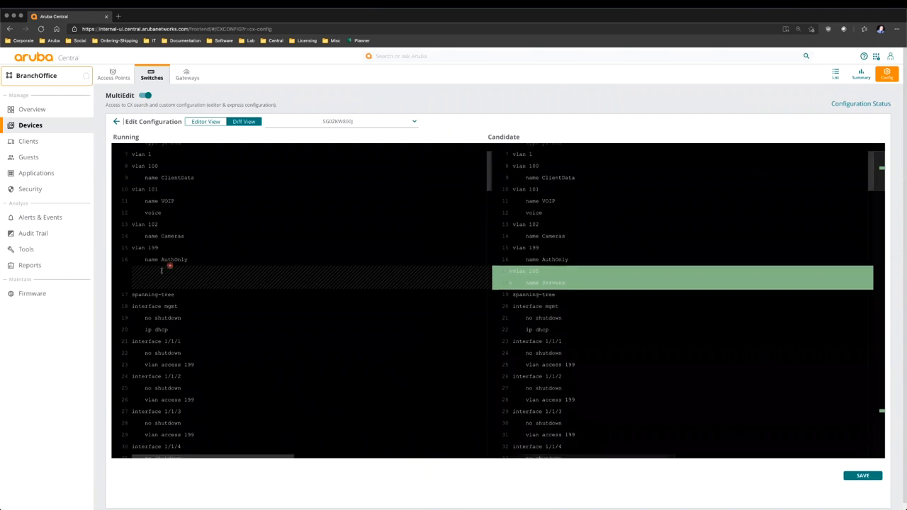
pyautogui.scroll(-10, 871, 288)
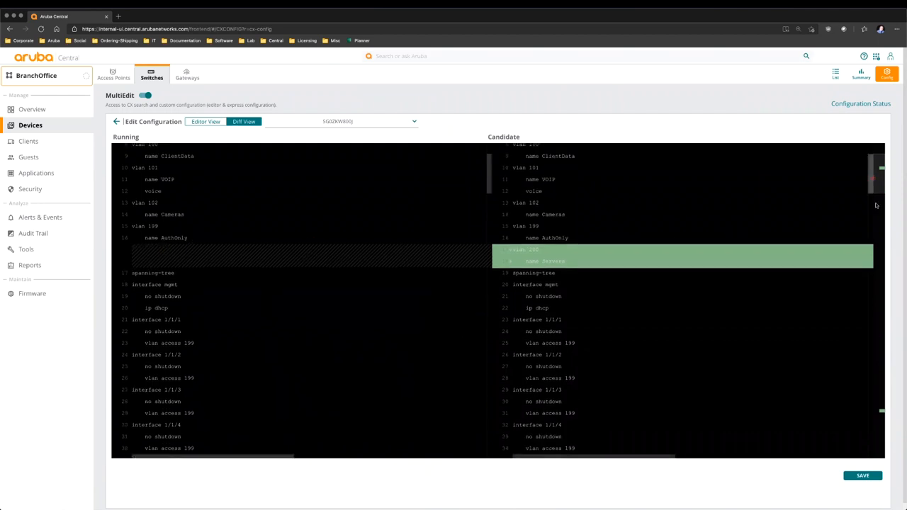
pyautogui.scroll(-20, 872, 288)
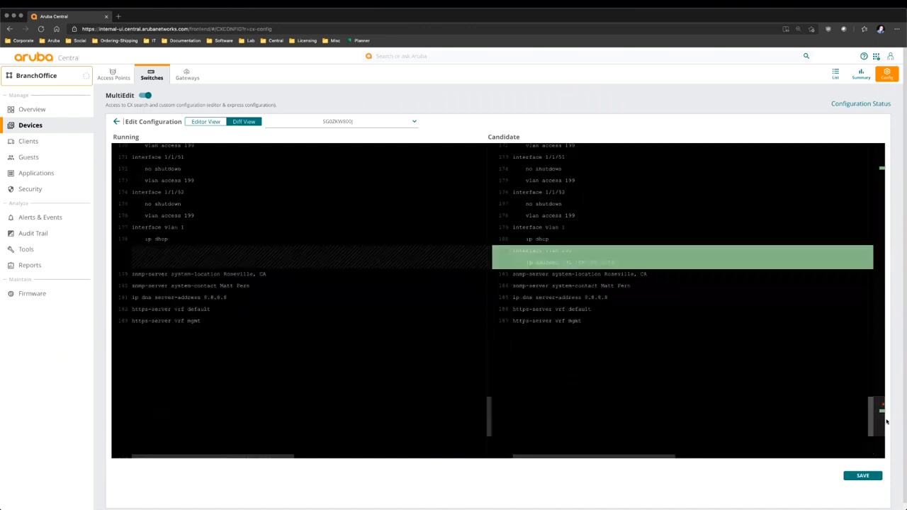
pyautogui.scroll(20, 850, 318)
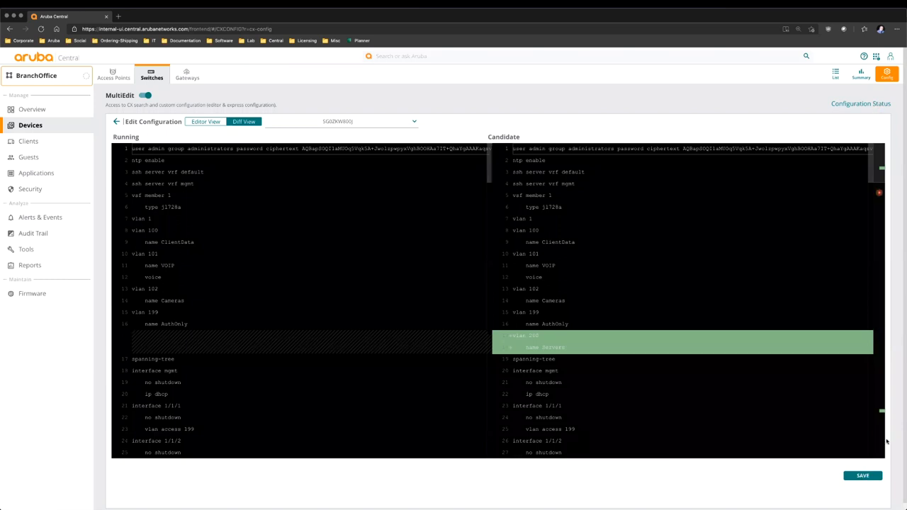
pyautogui.click(862, 476)
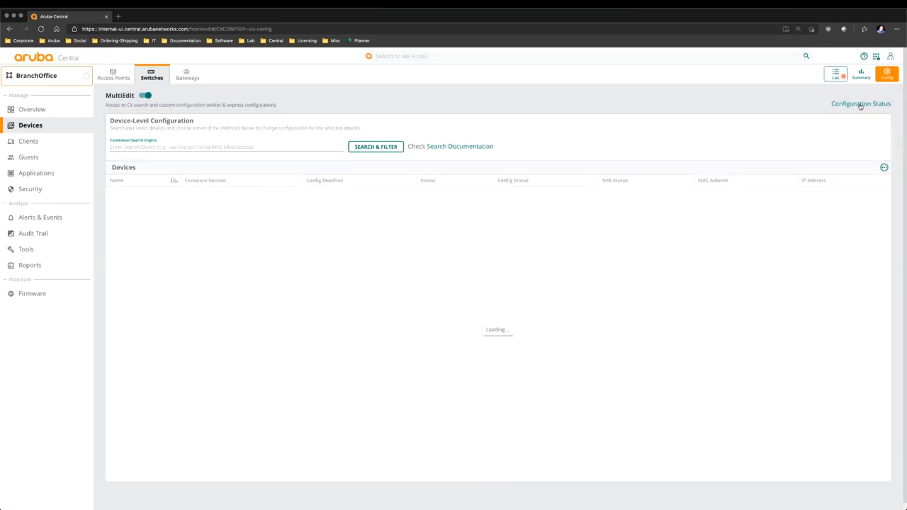
# - Review the switch's pending VLAN 200 changes under Configuration Status, close them, and reload
pyautogui.click(860, 105)
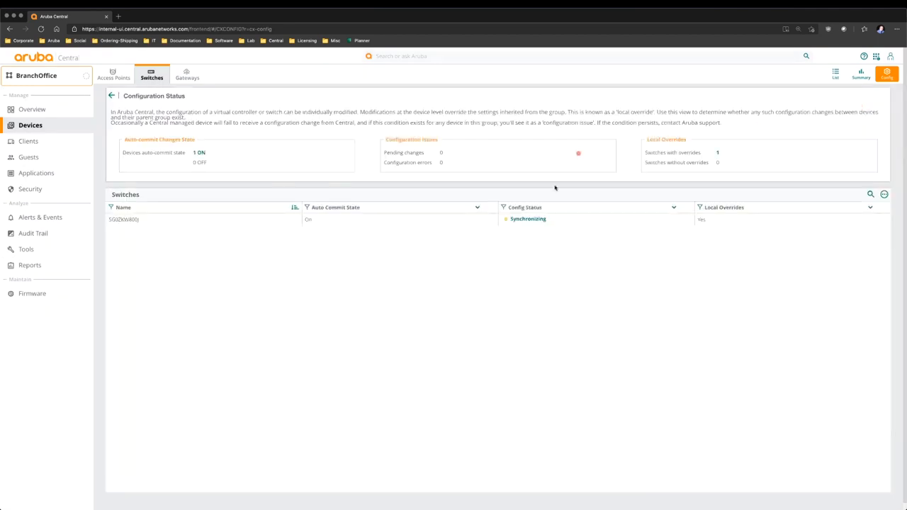
pyautogui.click(528, 219)
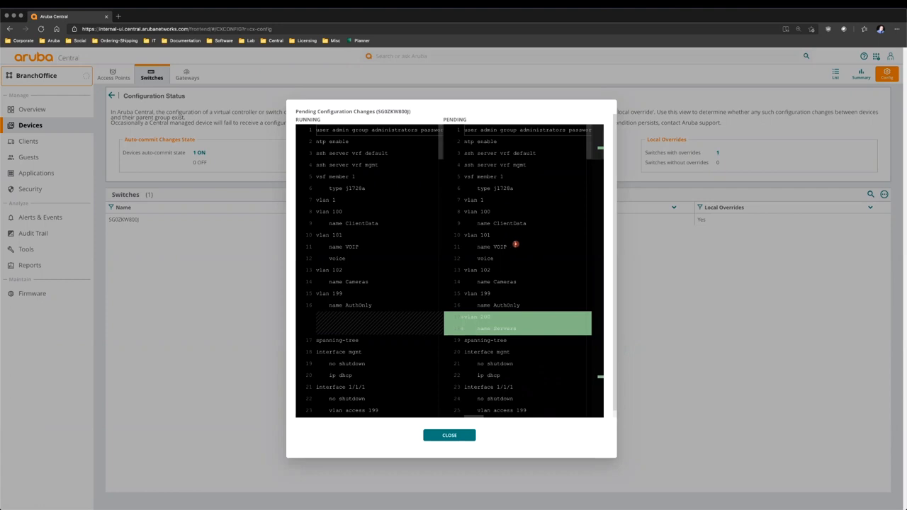
pyautogui.scroll(-20, 510, 322)
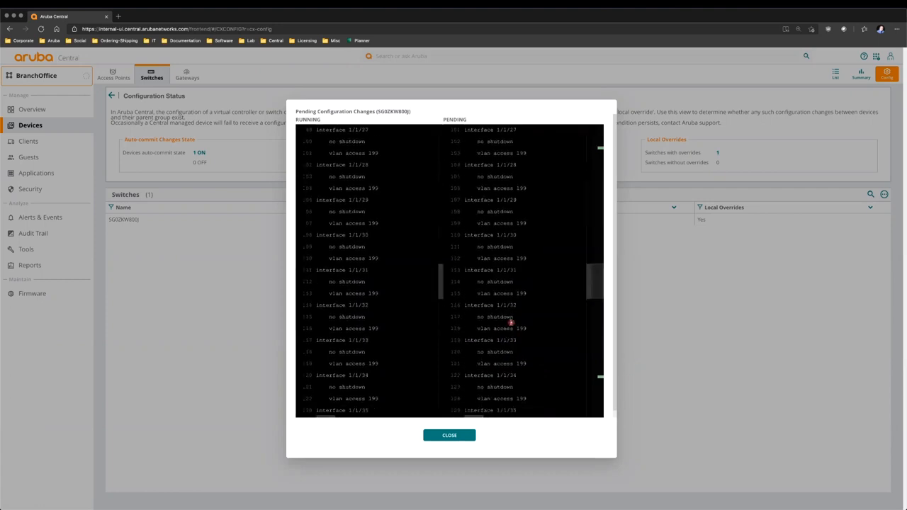
pyautogui.scroll(20, 511, 322)
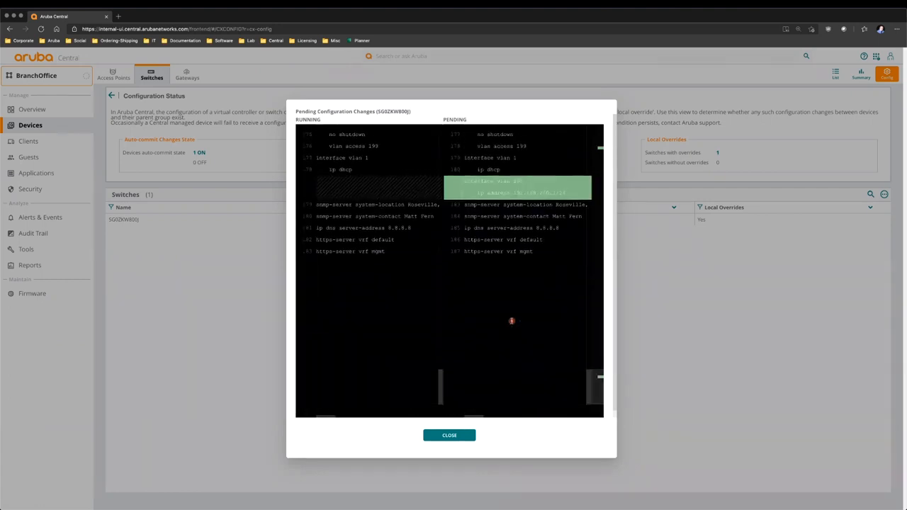
pyautogui.click(451, 436)
pyautogui.click(41, 29)
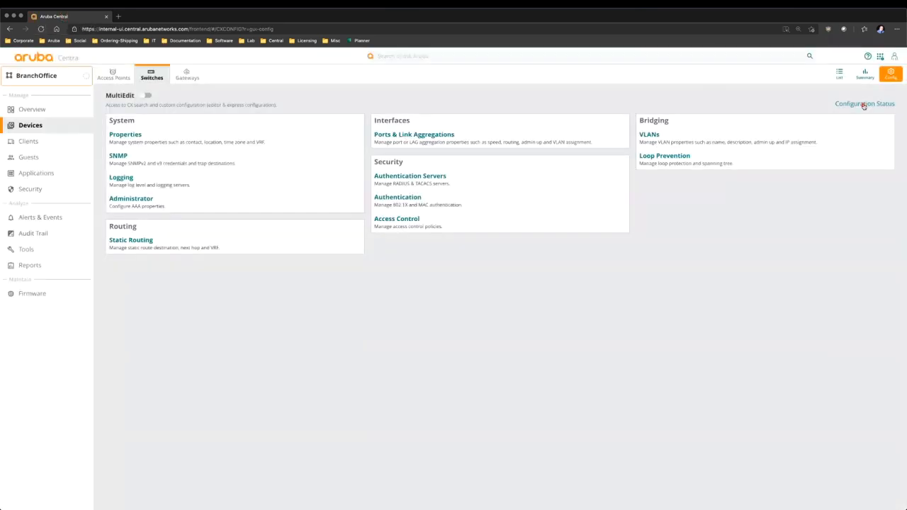
# - Confirm Synchronized status, then select the switch in the MultiEdit device list showing Sync
pyautogui.click(860, 104)
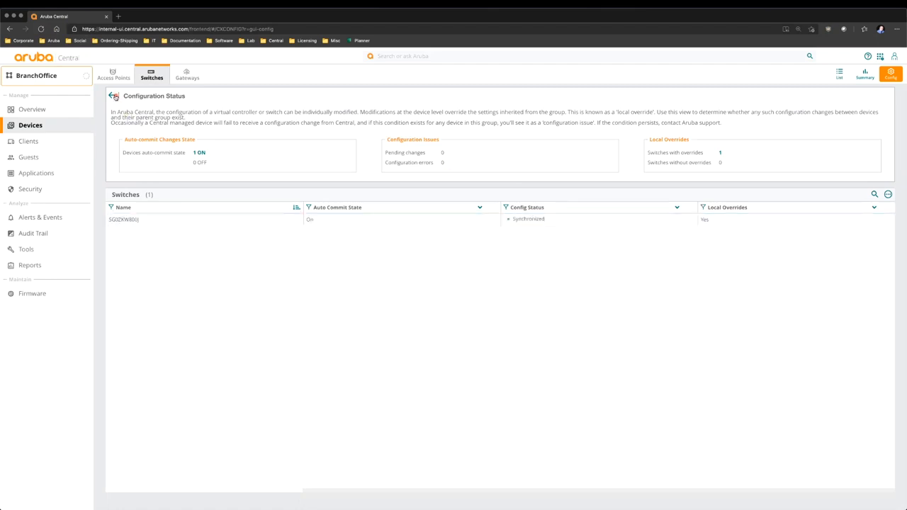
pyautogui.click(112, 96)
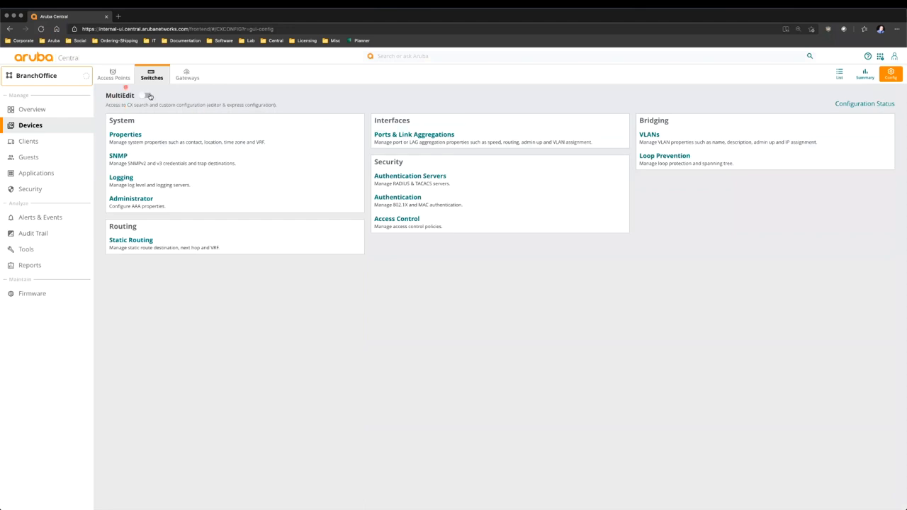
pyautogui.click(152, 96)
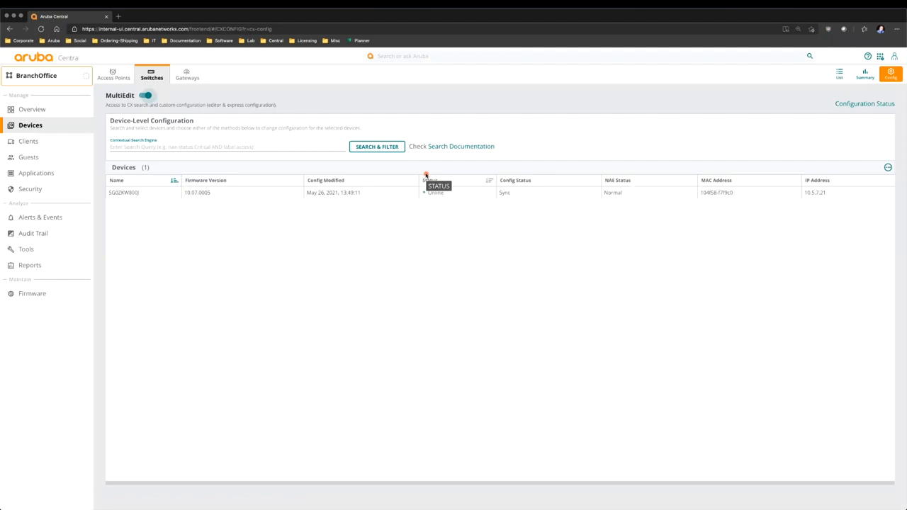
pyautogui.click(428, 192)
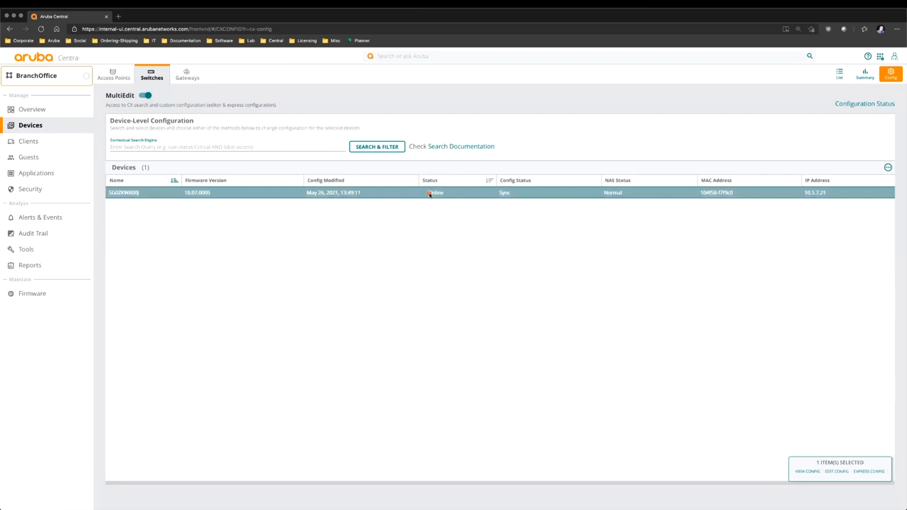
# - Open Express Config for the switch and look through the PoE Priority choices without changing them
pyautogui.click(867, 472)
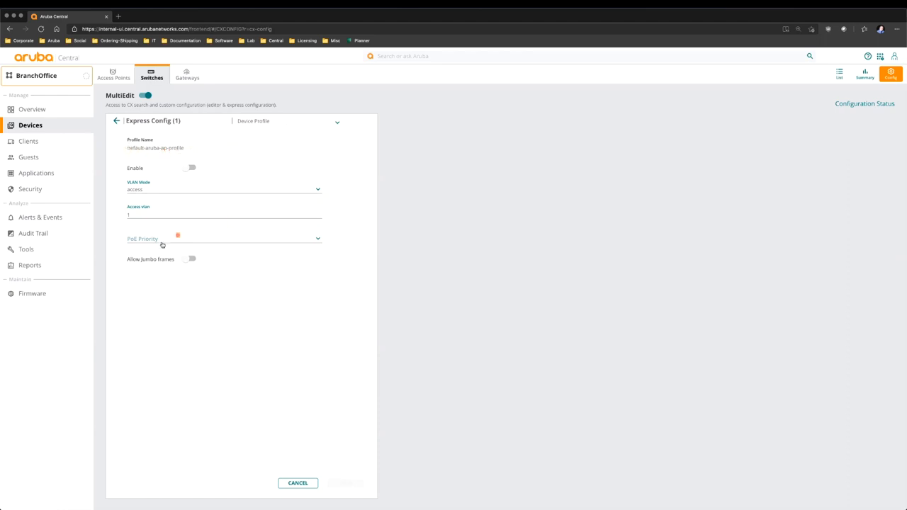
pyautogui.click(164, 240)
pyautogui.click(435, 260)
pyautogui.click(180, 241)
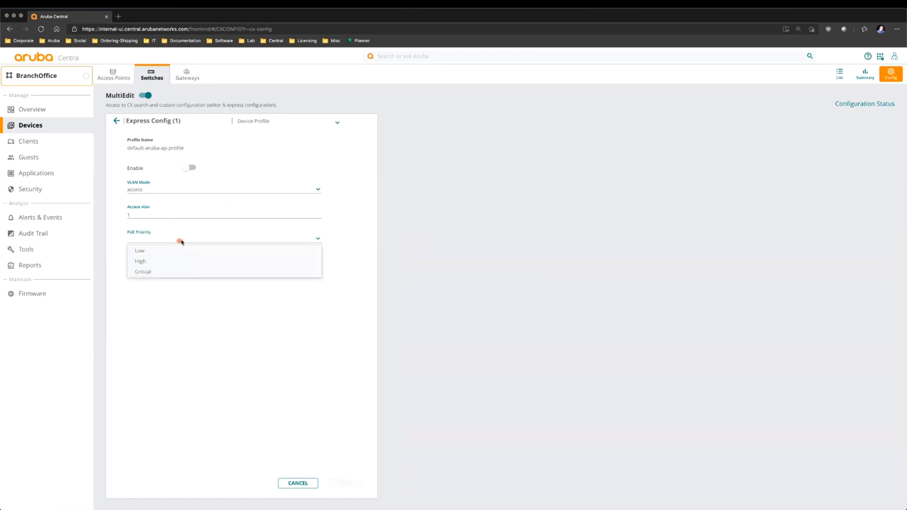
pyautogui.click(444, 260)
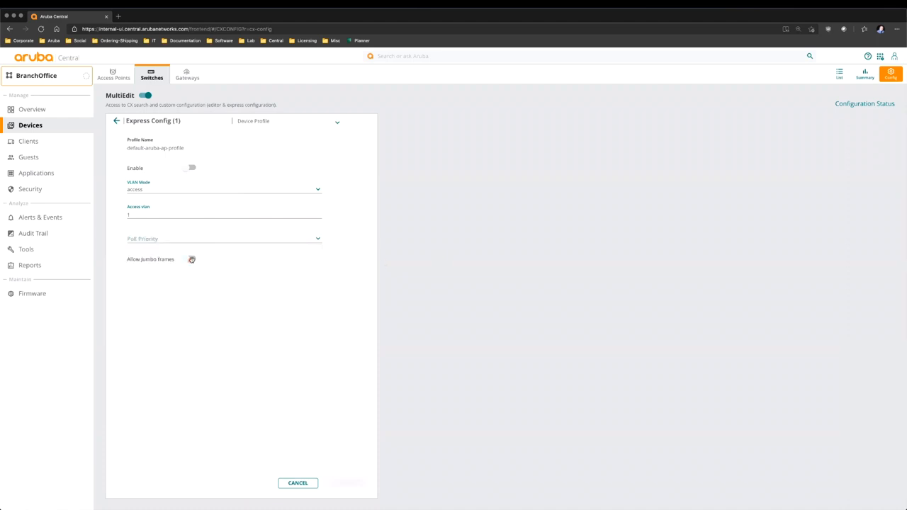
# - Switch the profile to Network Analytics Engine, leaving the NAE script unselected
pyautogui.click(259, 123)
pyautogui.click(264, 140)
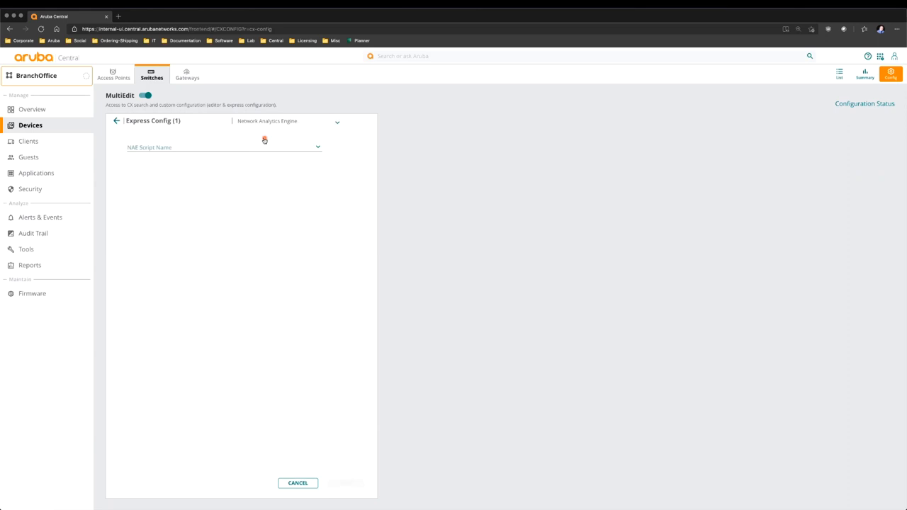
pyautogui.click(261, 146)
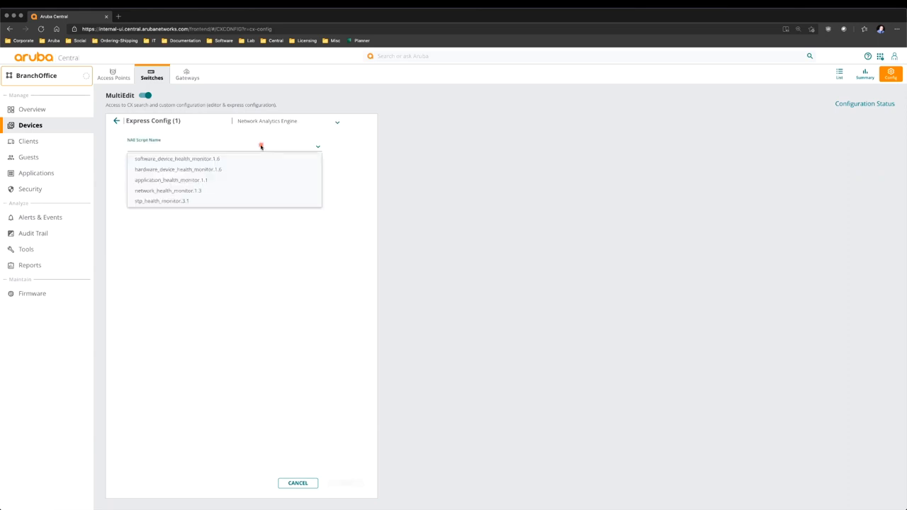
pyautogui.click(500, 199)
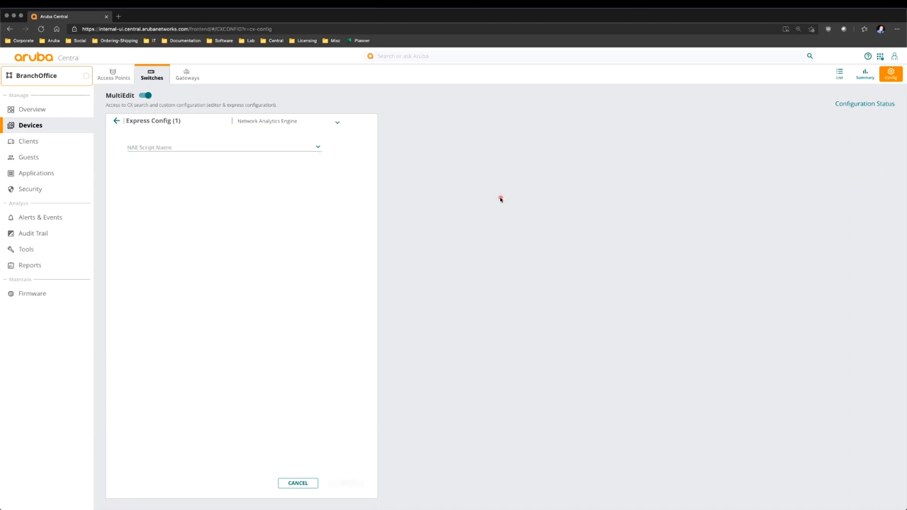